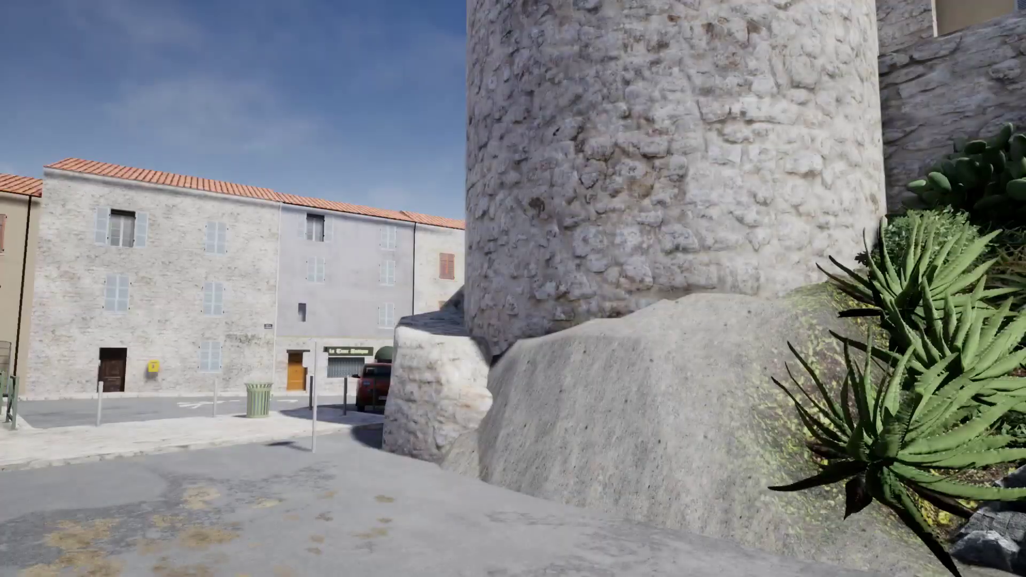
- Leave the full-screen play preview and select the row of stone and rendered buildings facing the square
key(Escape)
key(F11)
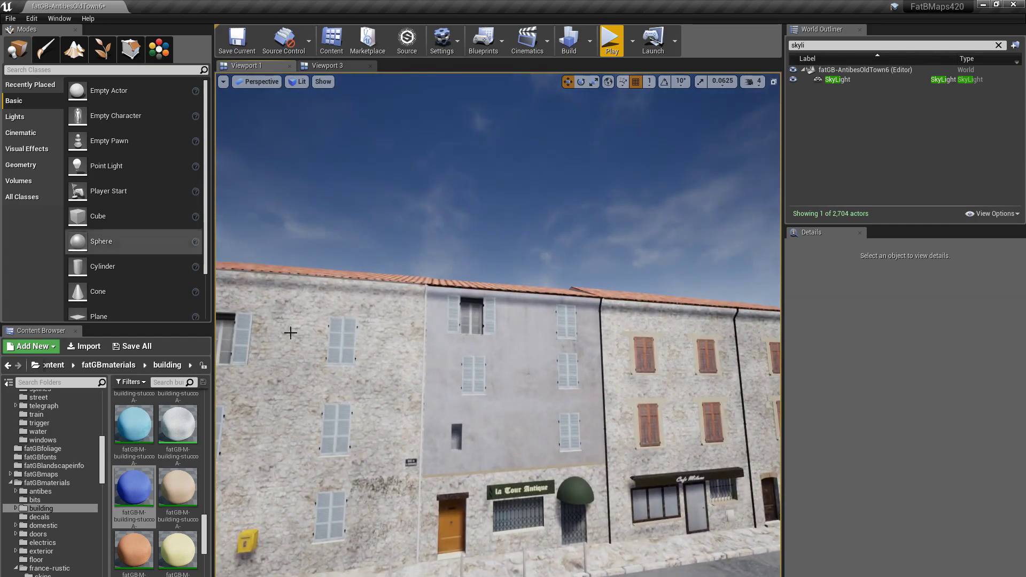
right_drag(429, 388, 428, 414)
key(w)
click(429, 387)
- Examine the selected block's roofs and gallery shopfront, and locate its static mesh in the Content Browser
key(s)
key(s)
key(d)
right_drag(456, 308, 456, 302)
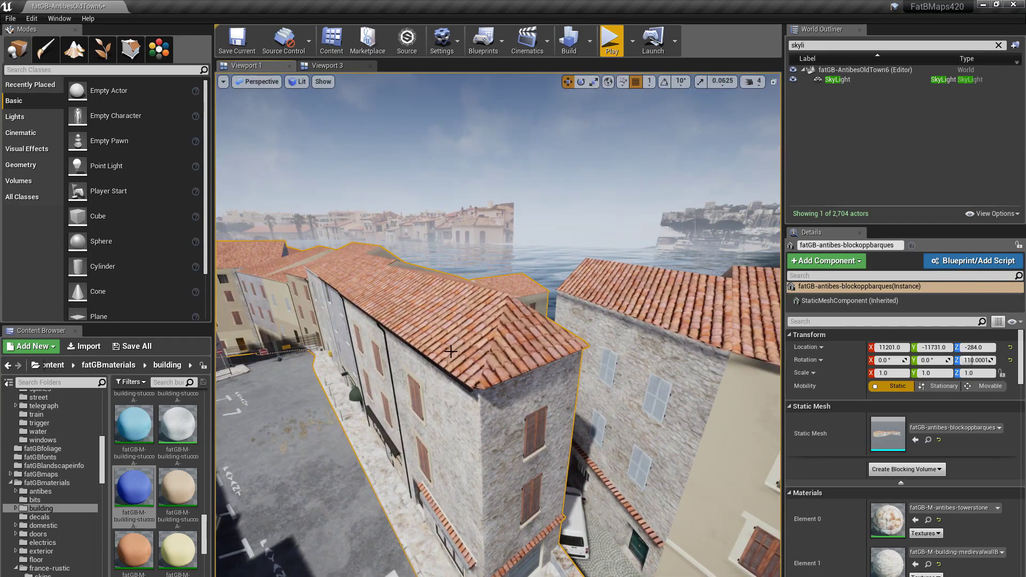
key(w)
right_drag(456, 302, 545, 363)
key(w)
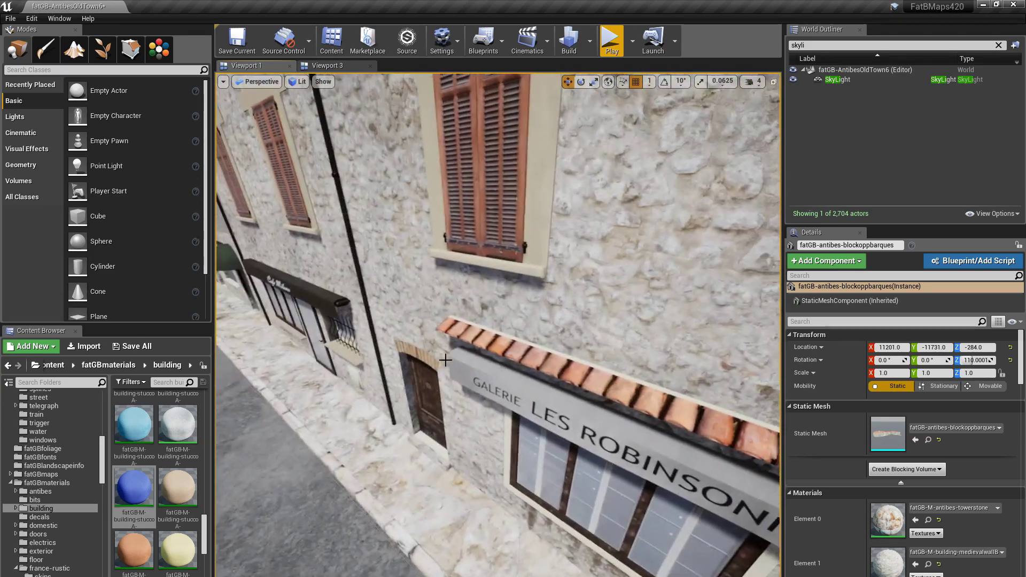
right_drag(453, 306, 454, 288)
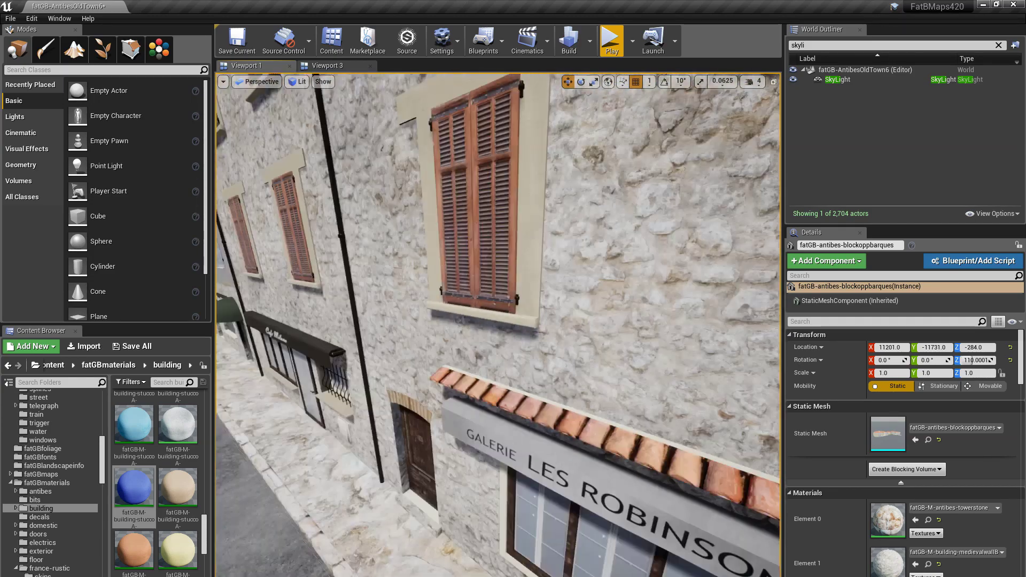
click(928, 440)
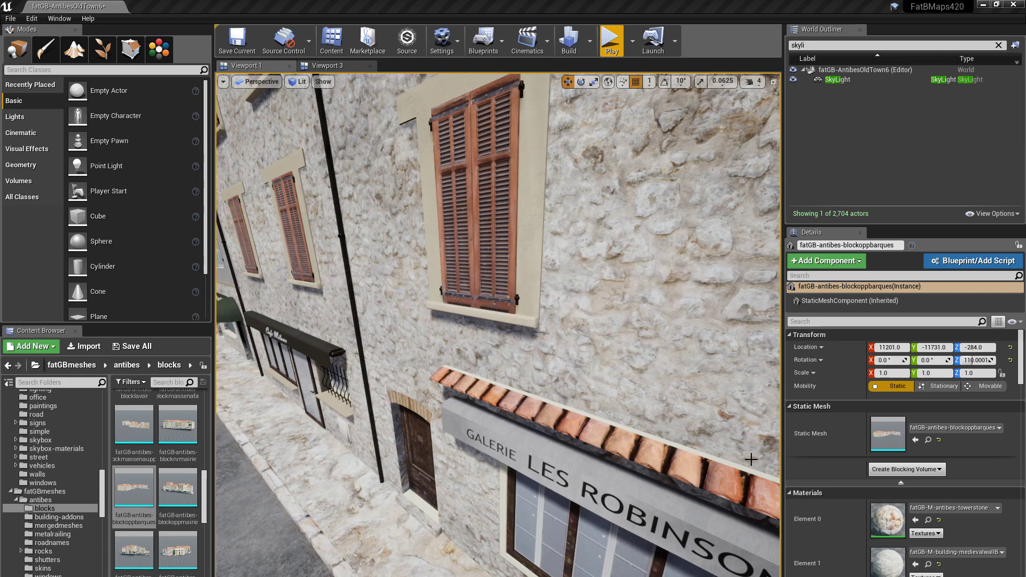
- Survey the streets with the long plant pots and the covered market to review the neighbouring building blocks
right_drag(577, 401, 529, 414)
right_drag(428, 403, 429, 403)
click(503, 395)
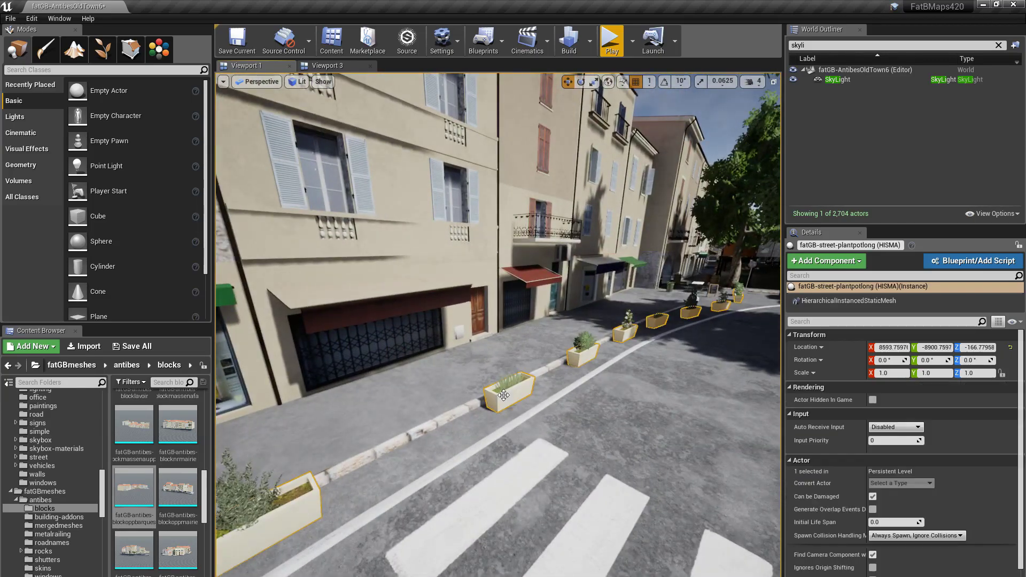
right_drag(537, 435, 537, 435)
right_click(482, 465)
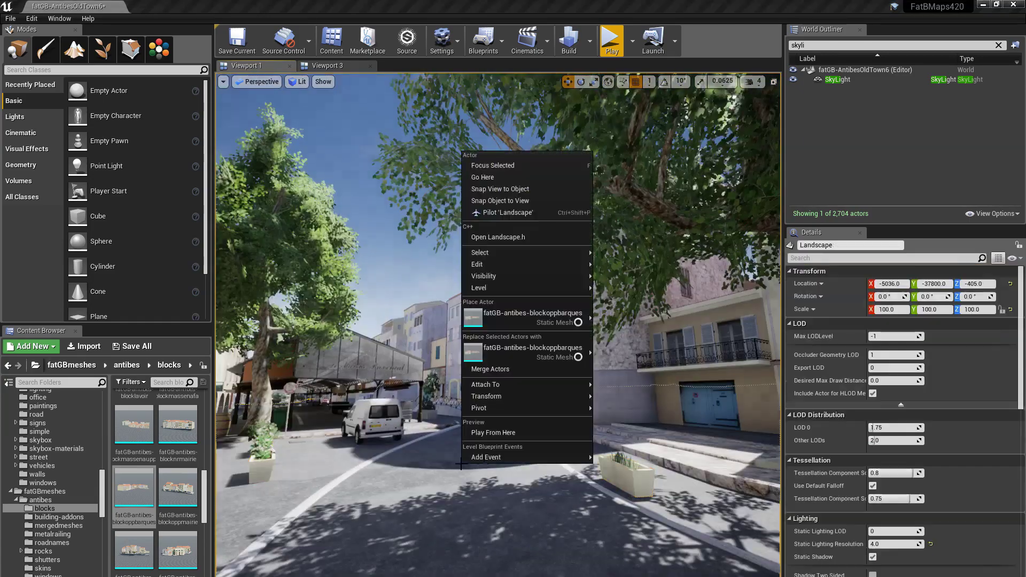
right_drag(482, 466, 482, 466)
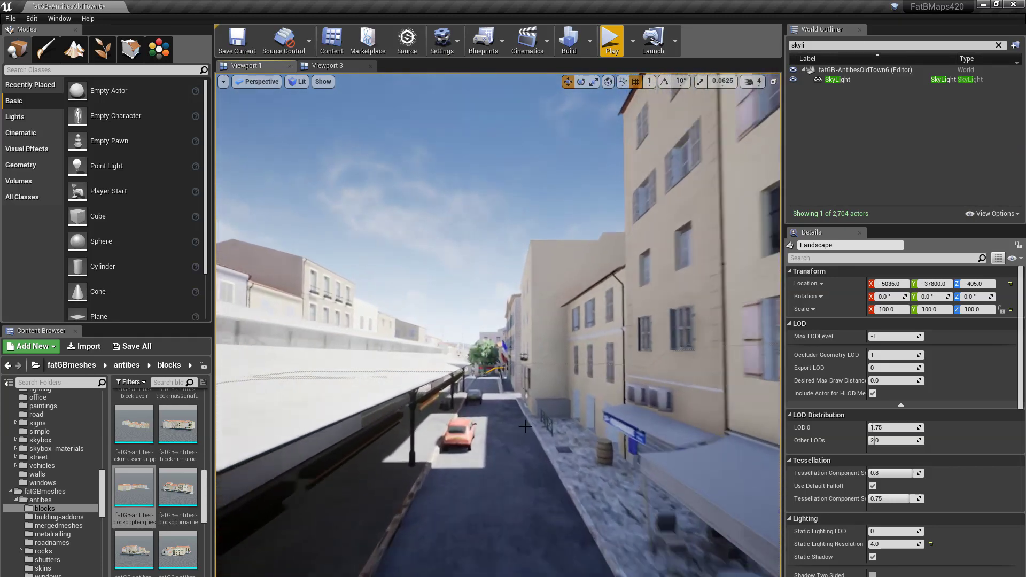
- Select the corner building block with the balcony and barrels, and examine the row of houses behind the stone rampart
right_drag(520, 420, 521, 420)
click(518, 414)
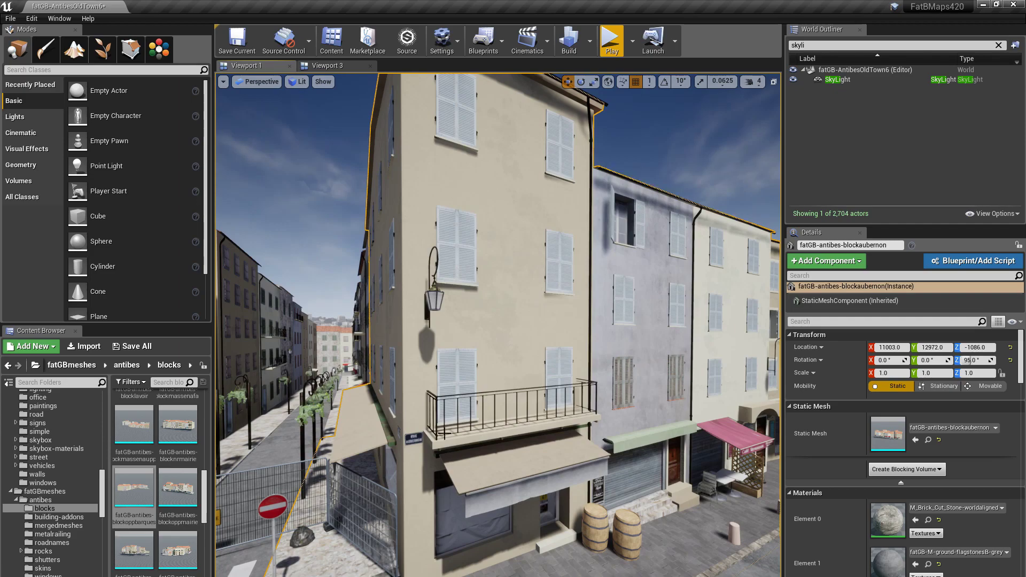
right_drag(438, 454, 437, 454)
right_drag(270, 396, 270, 396)
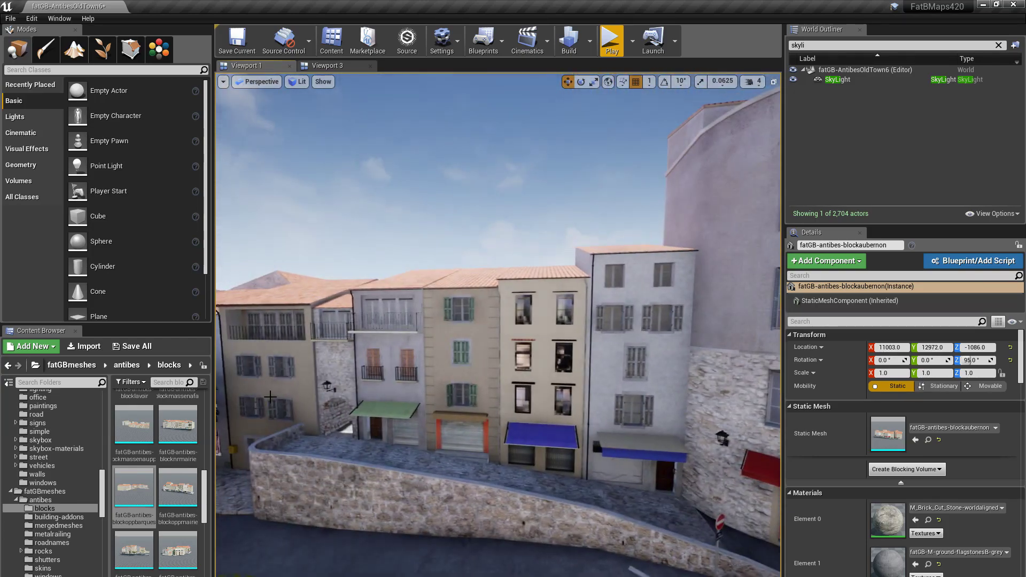
right_drag(466, 422, 466, 423)
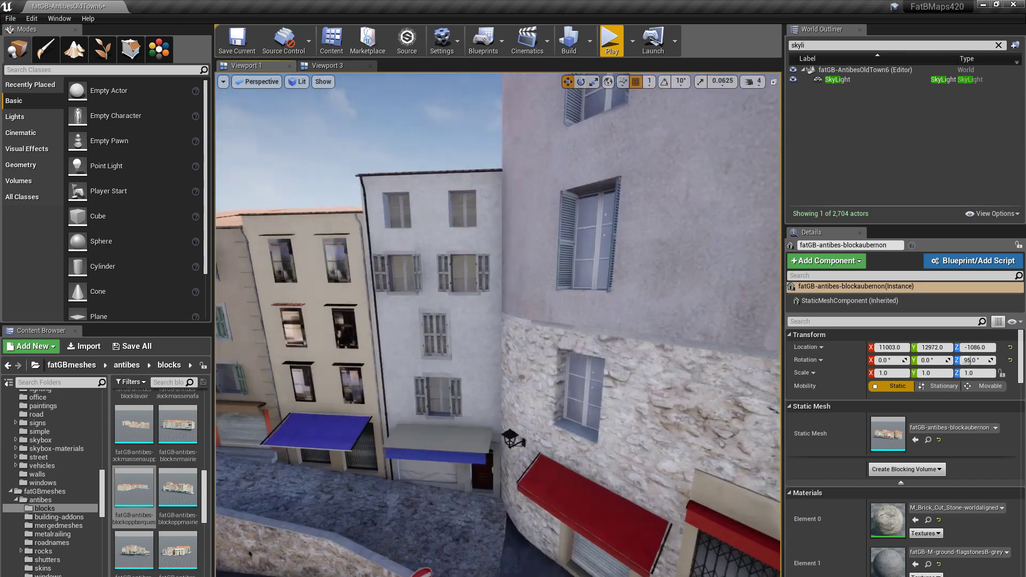
right_drag(574, 205, 574, 206)
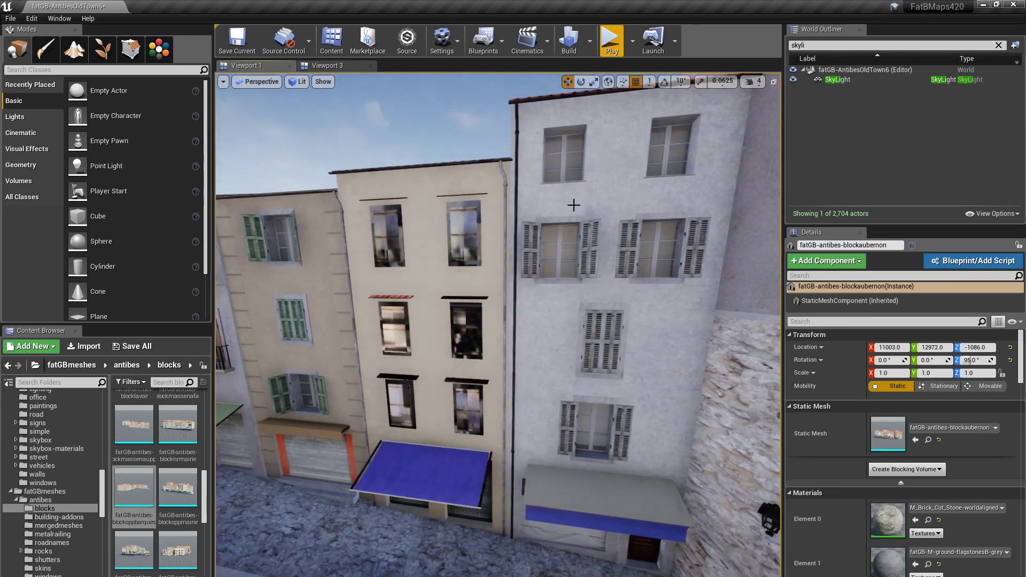
- Open the static mesh of the block containing the tall white house, inspect its geometry, and close its editor
click(553, 338)
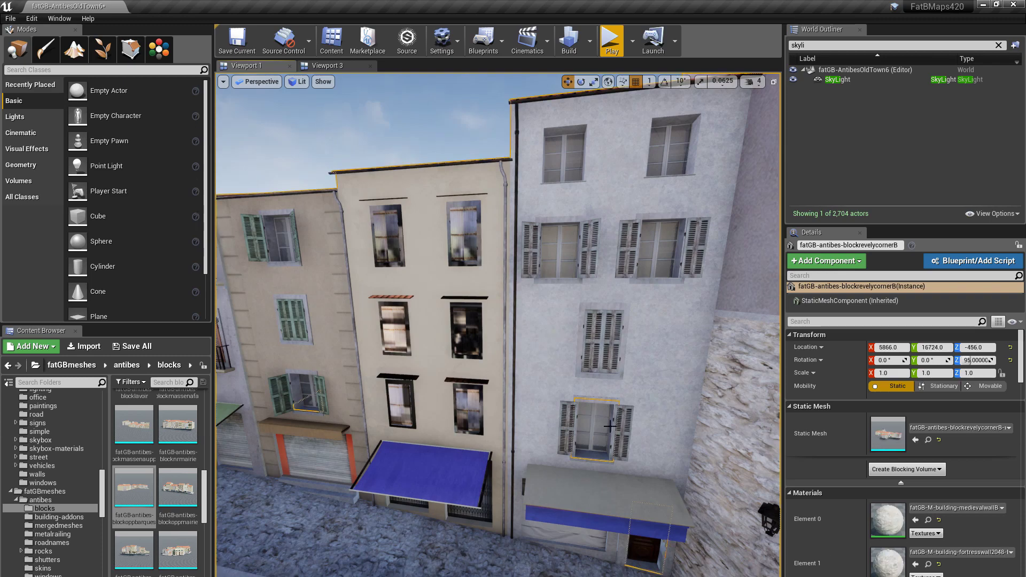
click(928, 440)
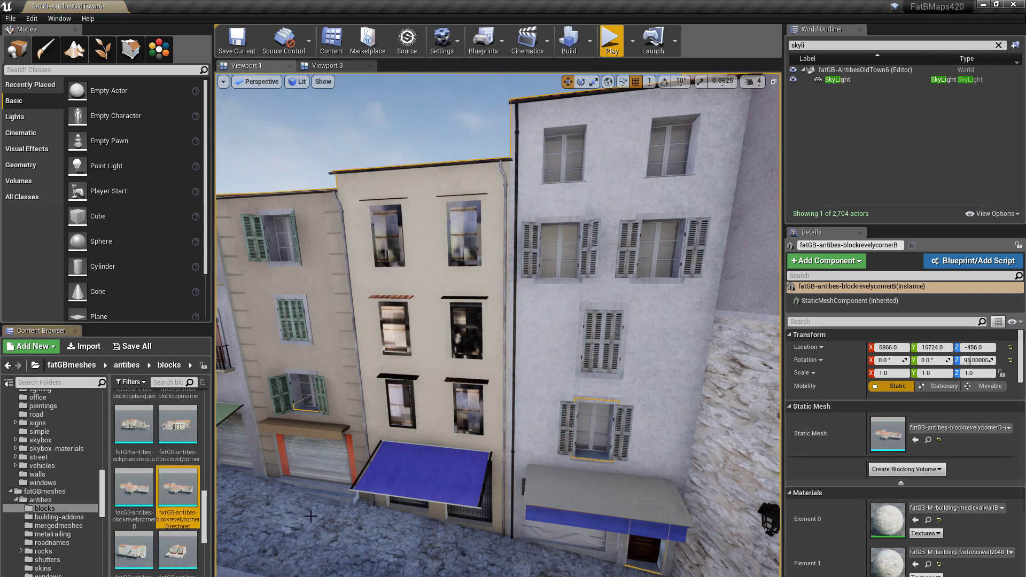
double_click(191, 492)
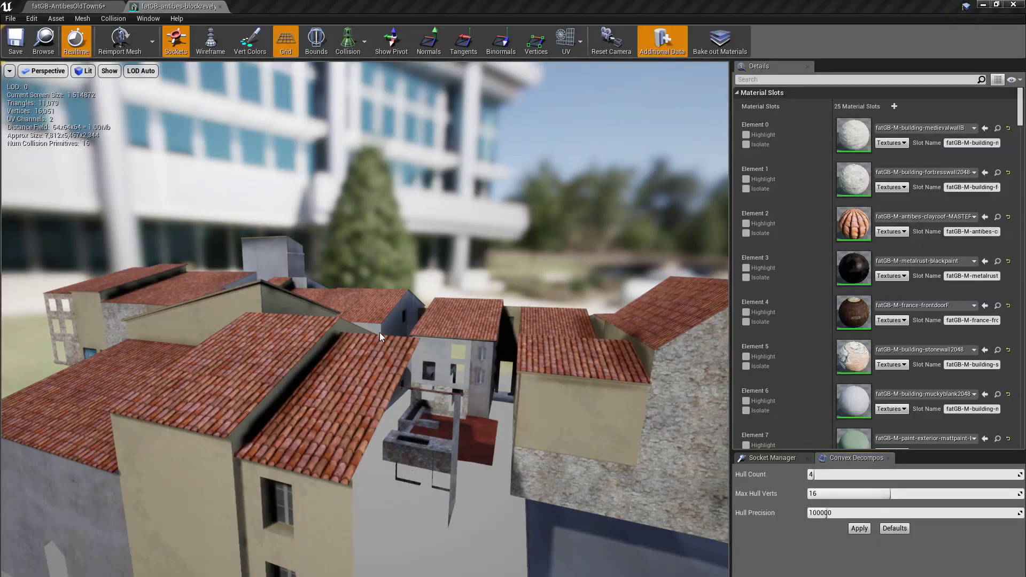
drag(380, 332, 352, 302)
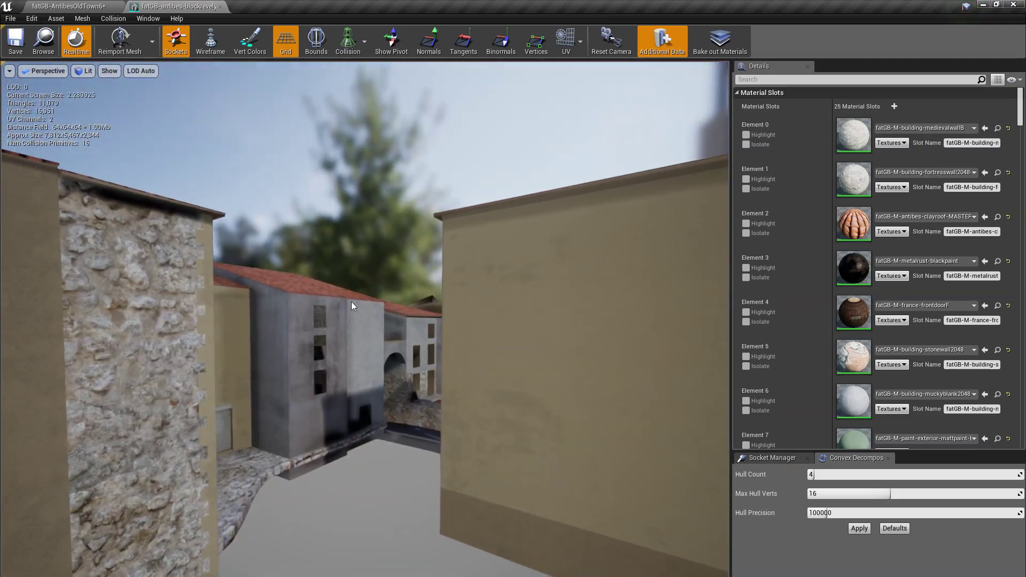
click(220, 7)
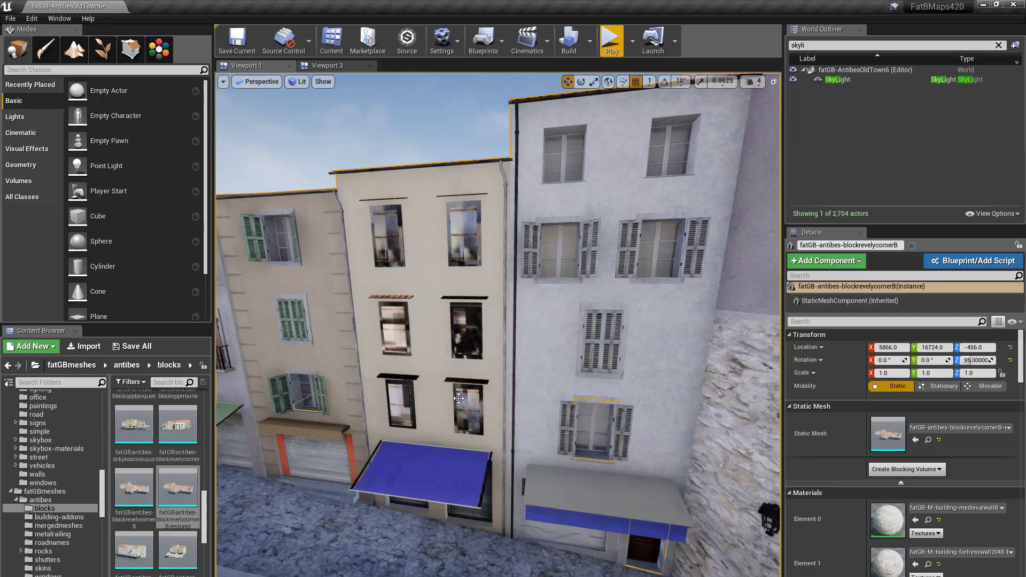
- Select the closed shutters on the cream house and the surrounding building block to compare the separate meshes
click(463, 330)
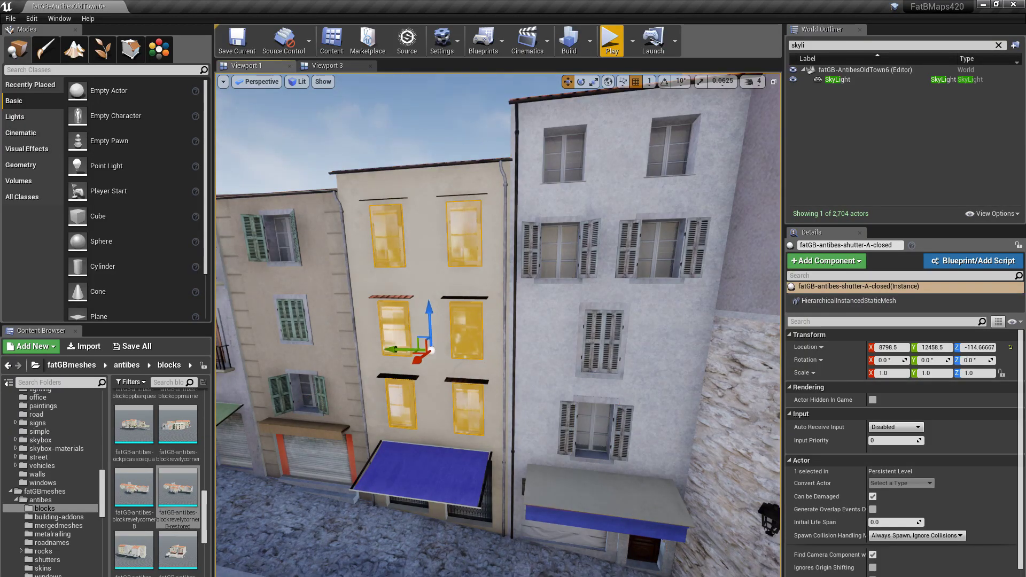
click(447, 411)
key(w)
mouse_move(448, 411)
right_down()
mouse_move(396, 414)
mouse_move(453, 381)
mouse_move(343, 386)
mouse_move(412, 378)
mouse_move(448, 416)
right_up()
key(s)
key(s)
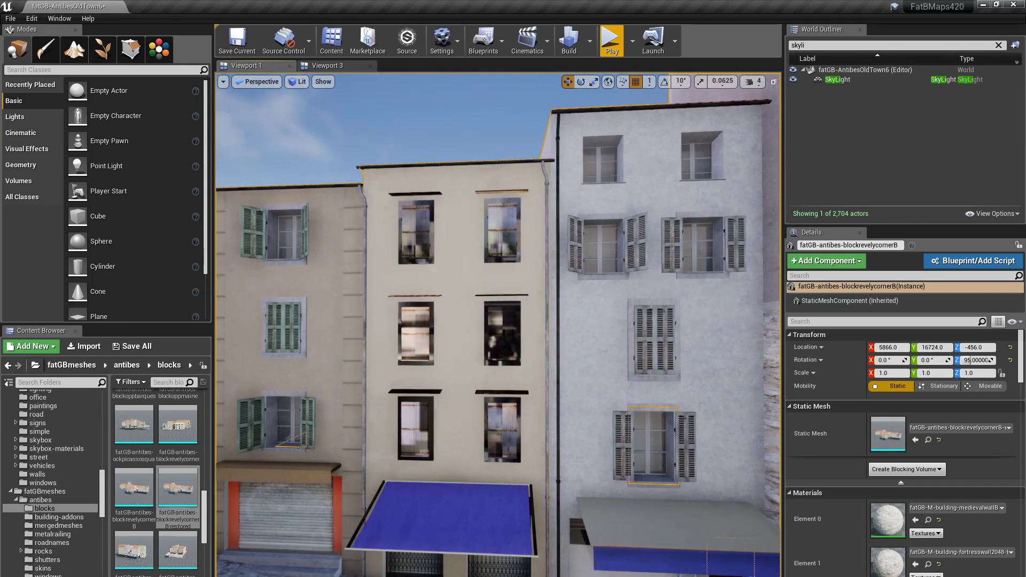
- Run the level in the viewport to check the cream house's shutters up close, and stop the preview
key(alt+p)
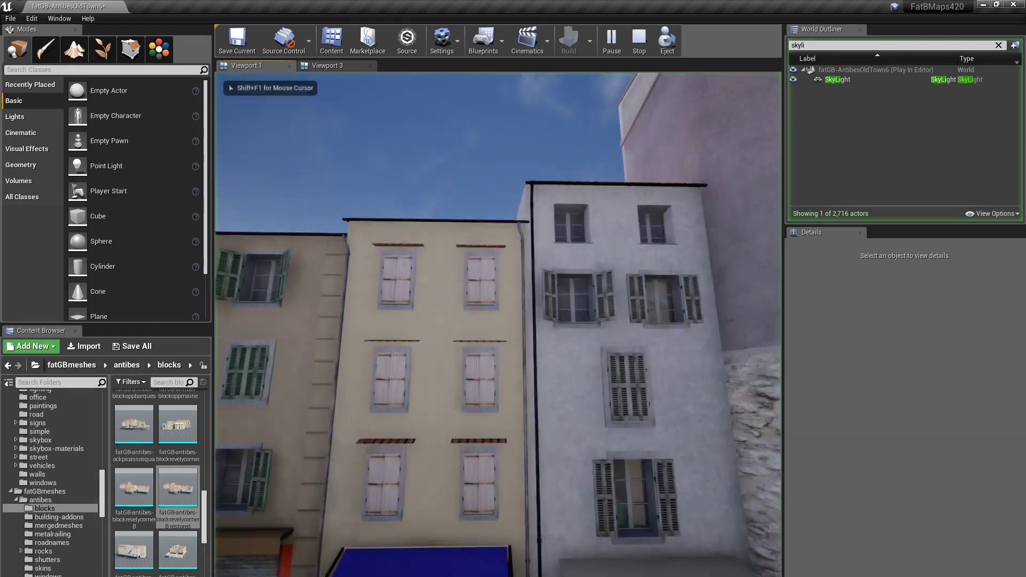
key(w)
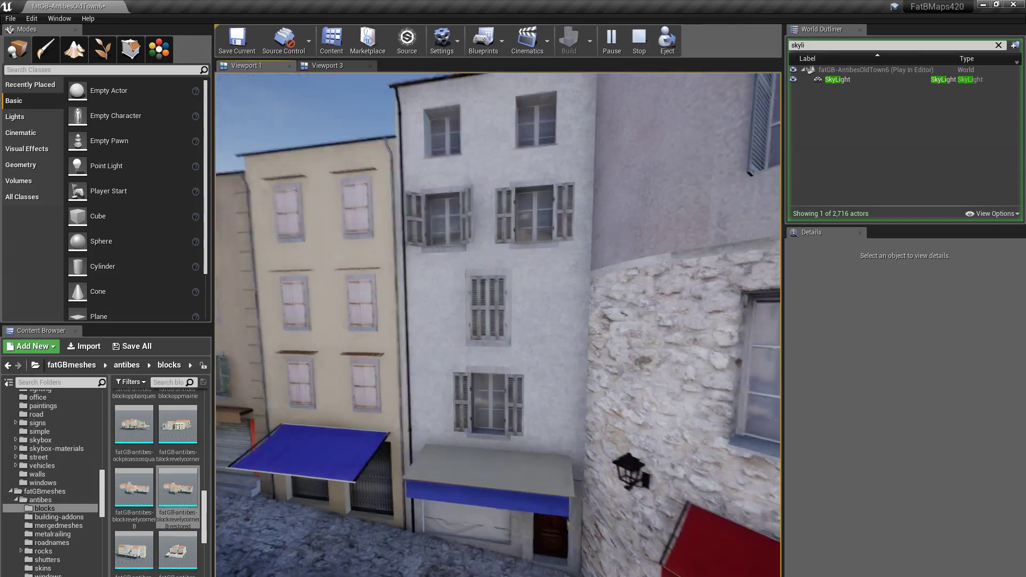
key(Escape)
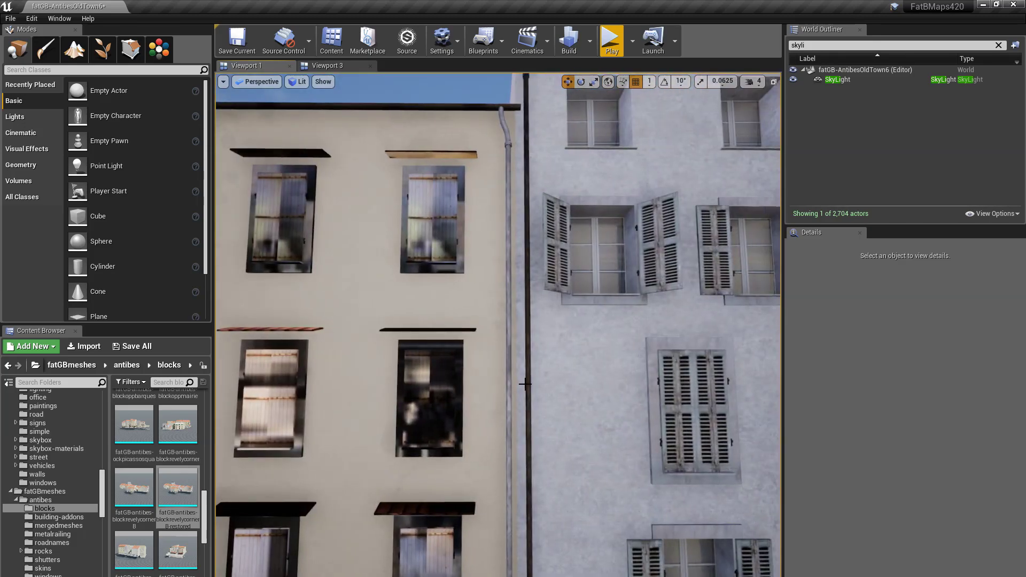
- Select the drainpipes actor running along the facades and open its static mesh in the mesh editor
click(526, 384)
right_drag(526, 384, 516, 326)
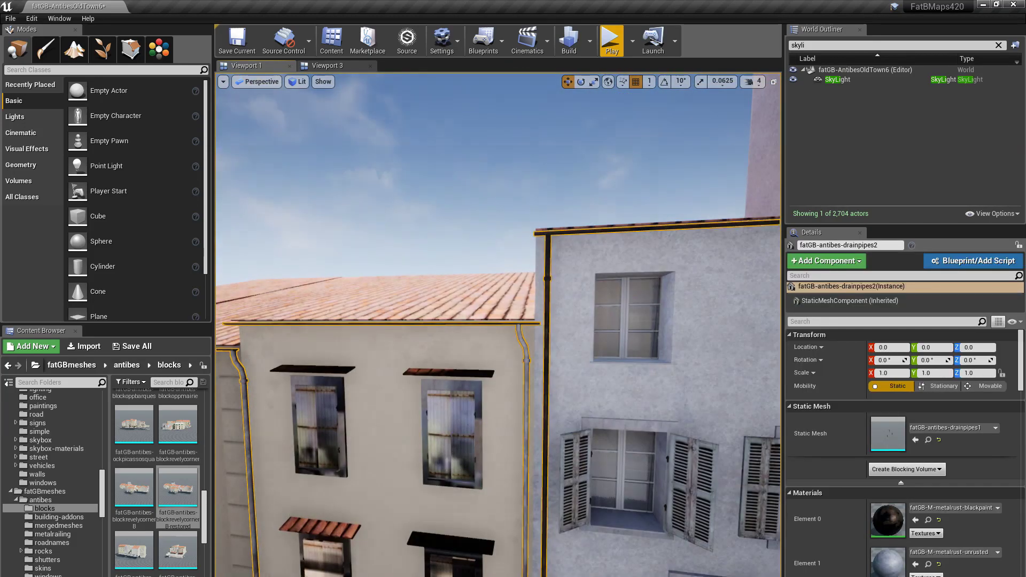
right_drag(600, 323, 503, 339)
right_drag(600, 325, 569, 317)
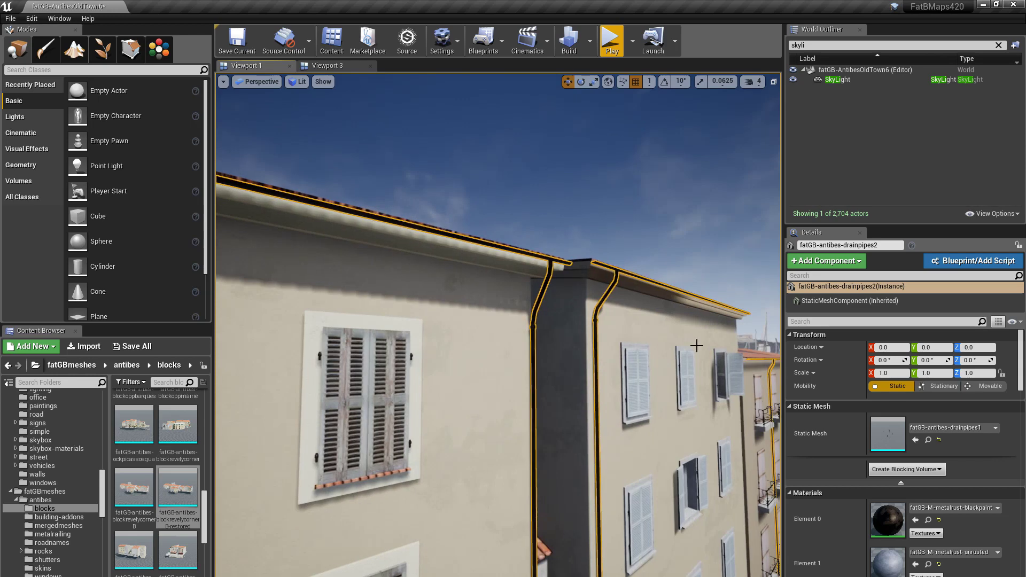
click(928, 440)
double_click(147, 422)
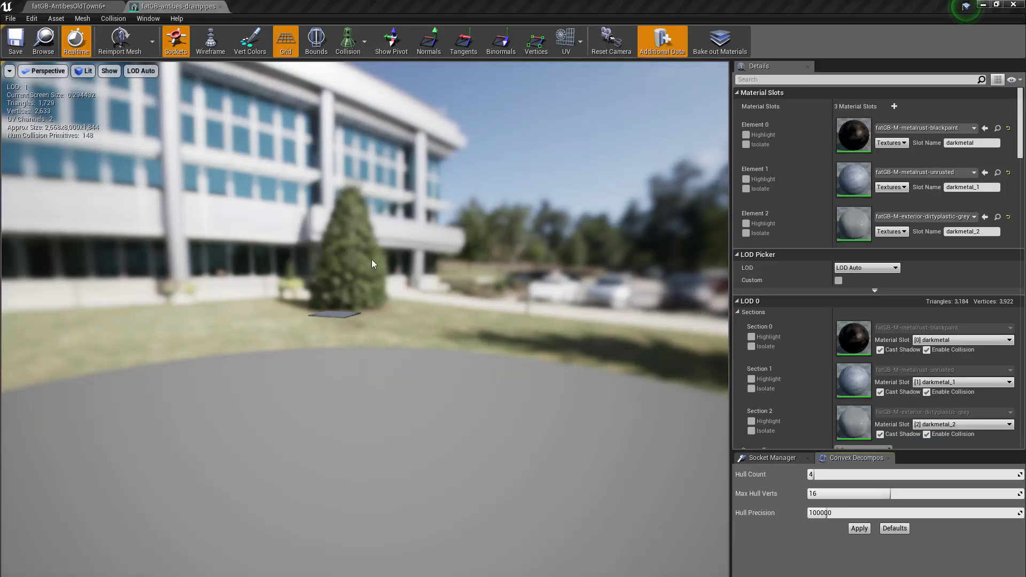
- Examine the drainpipe mesh from several angles to see how its separate pipes and gutters are laid out
right_drag(372, 261, 593, 265)
drag(459, 215, 350, 305)
right_drag(350, 301, 378, 311)
key(w)
key(w)
key(w)
key(w)
drag(371, 369, 363, 271)
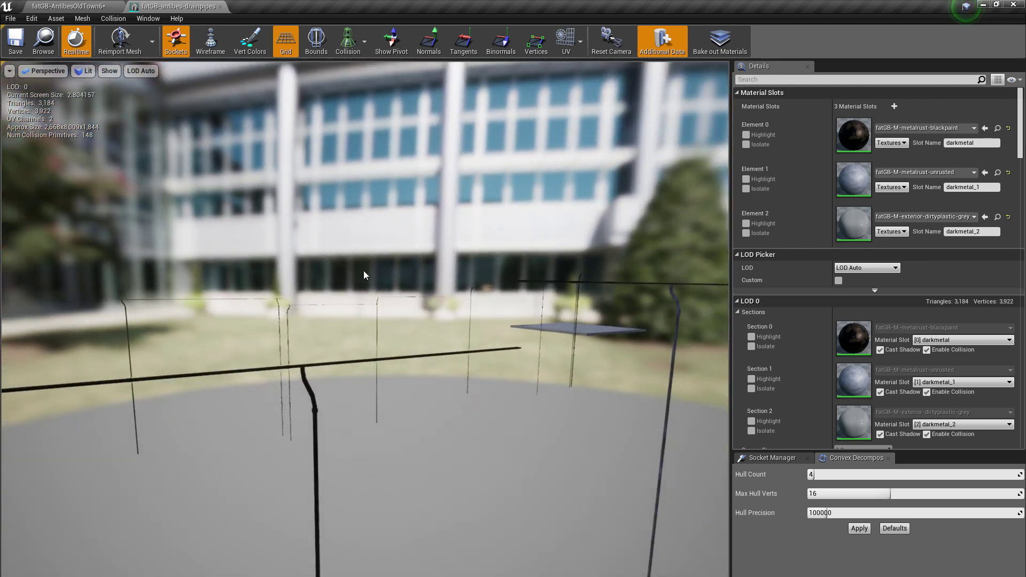
drag(314, 410, 194, 216)
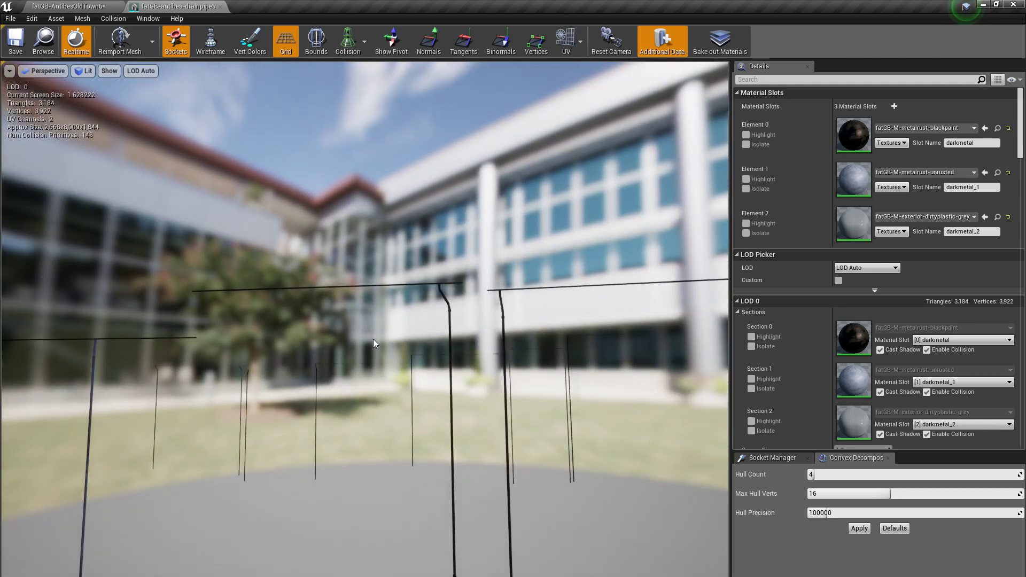
drag(353, 308, 360, 205)
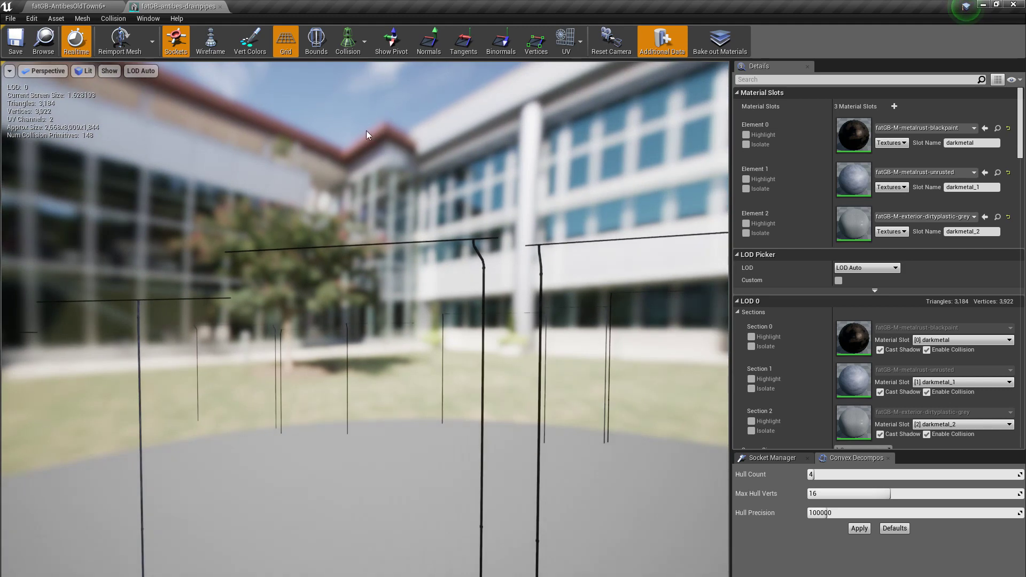
- Overlay UV Channel 1 of the drainpipe mesh to inspect its lightmap layout, and set the overlay back to None
click(566, 40)
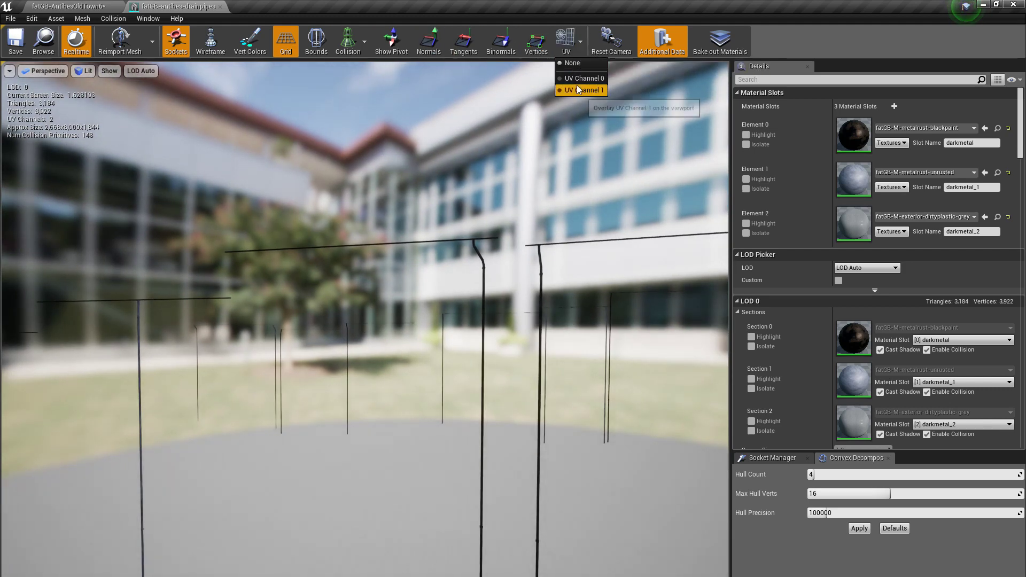
click(563, 89)
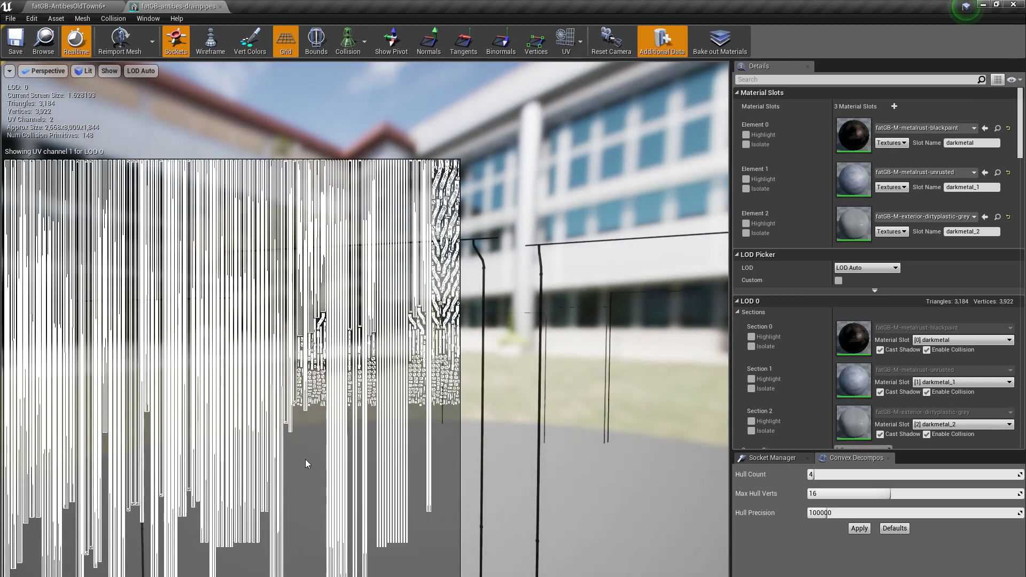
scroll(261, 479, up, 2)
scroll(261, 479, down, 4)
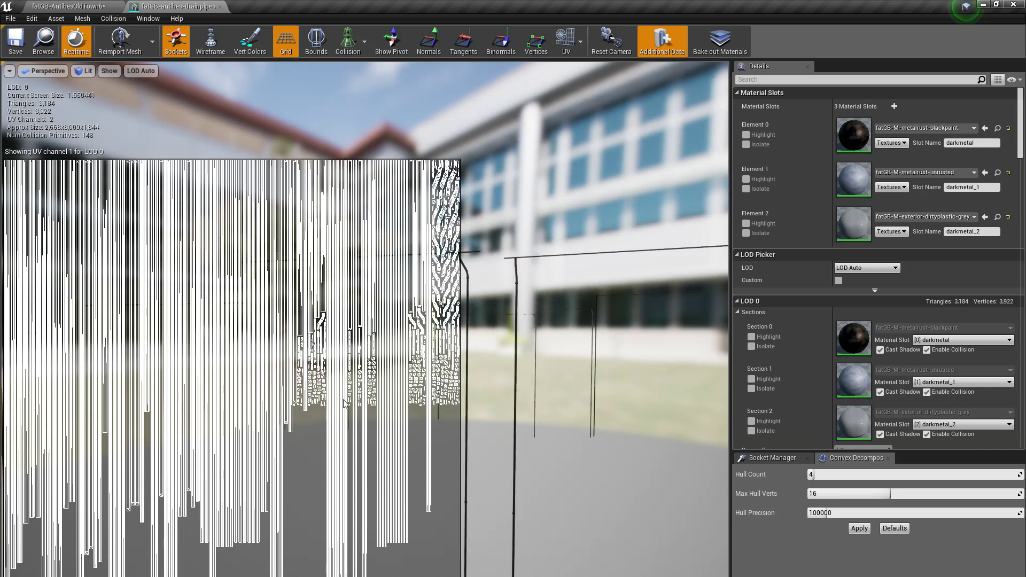
click(580, 41)
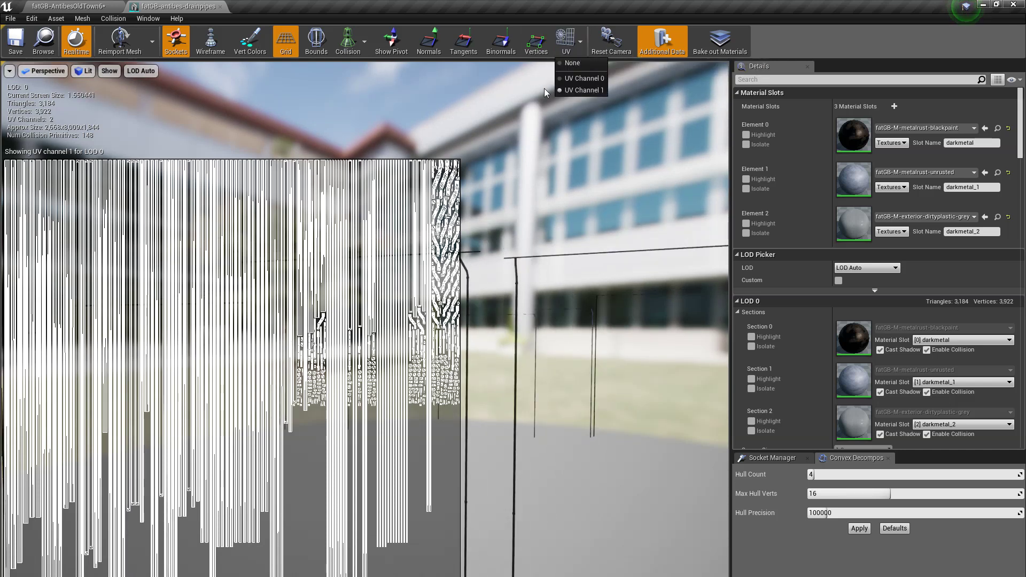
click(569, 64)
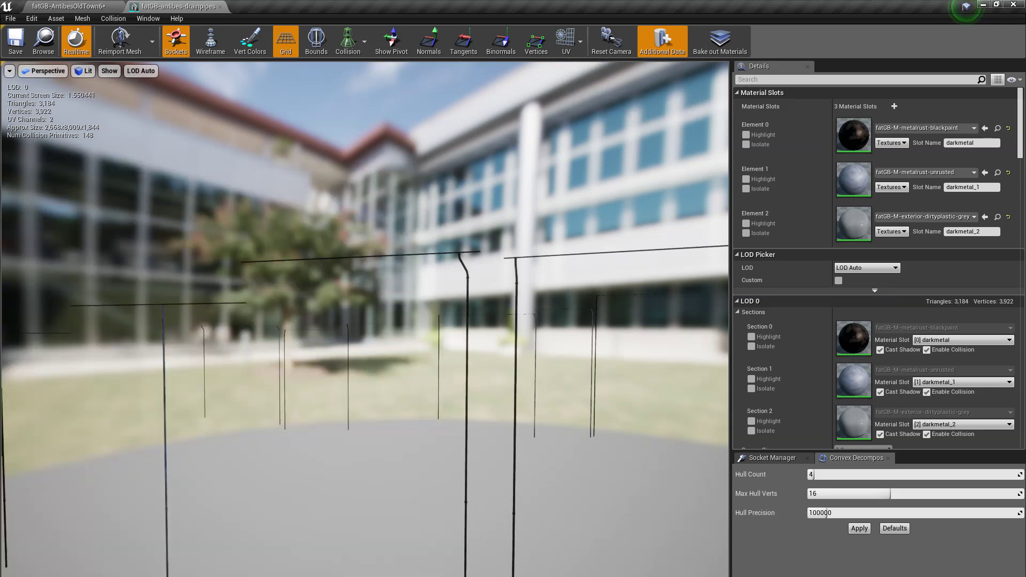
- Bring up the drainpipe mesh's LOD 0 build settings to check its lightmap options
mouse_move(427, 320)
right_down()
mouse_move(431, 340)
mouse_move(427, 291)
mouse_move(432, 311)
right_up()
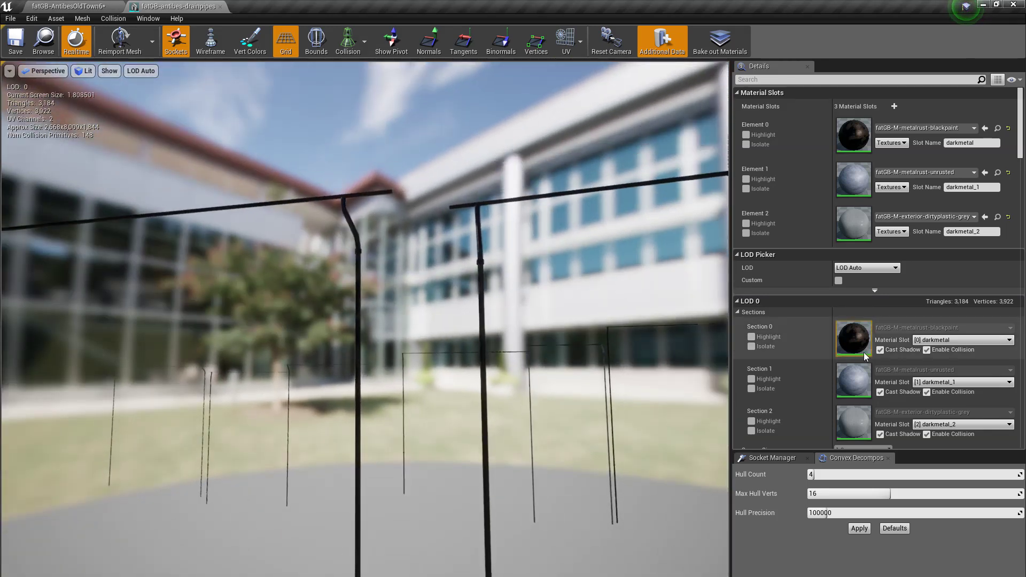
scroll(865, 357, down, 6)
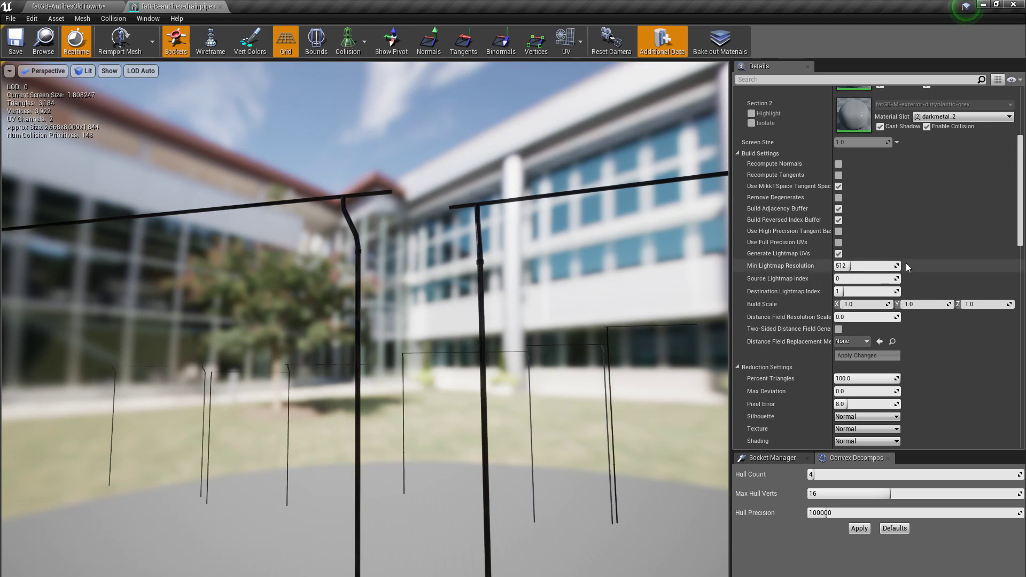
- Compare the drainpipe mesh at LOD 0 and LOD 1 in the preview, and close its mesh editor
scroll(950, 278, down, 10)
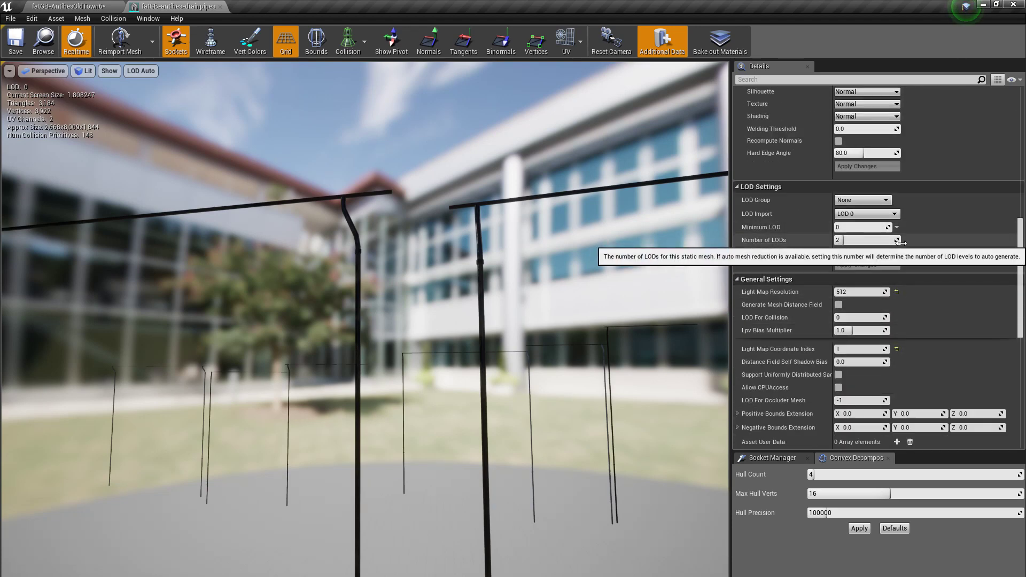
scroll(903, 248, up, 5)
scroll(809, 271, up, 1)
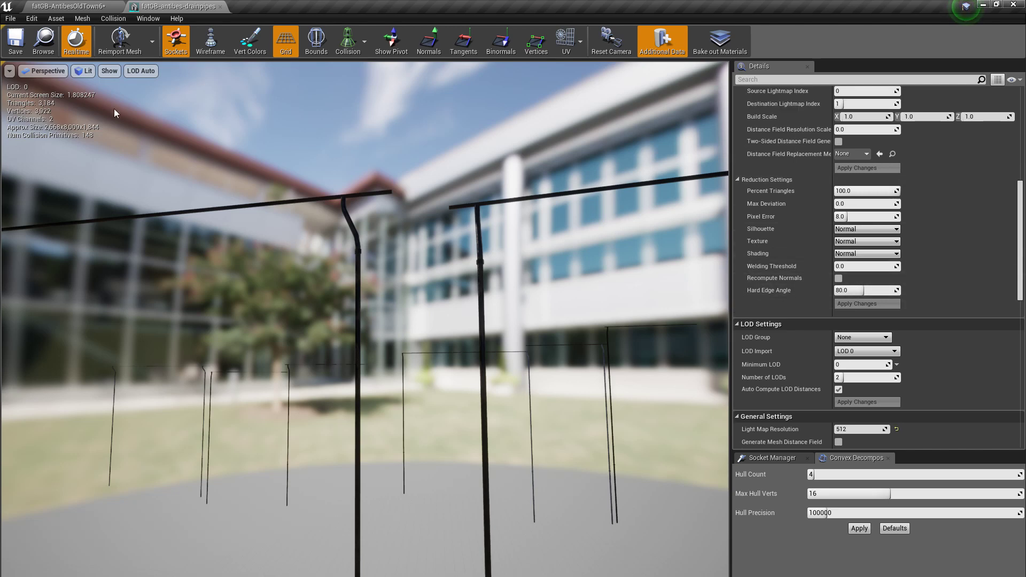
click(138, 73)
click(138, 104)
click(133, 71)
click(143, 117)
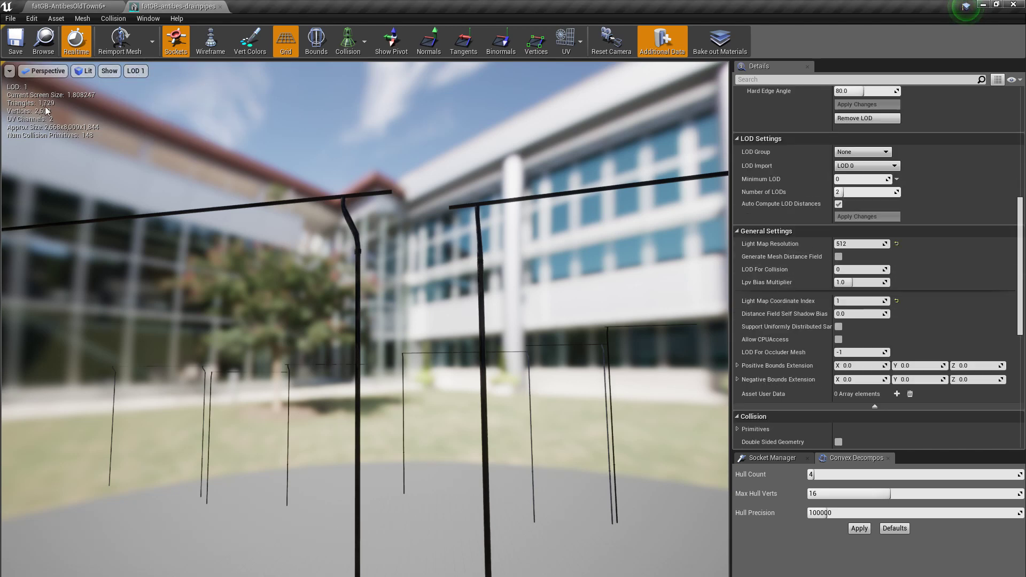
click(220, 6)
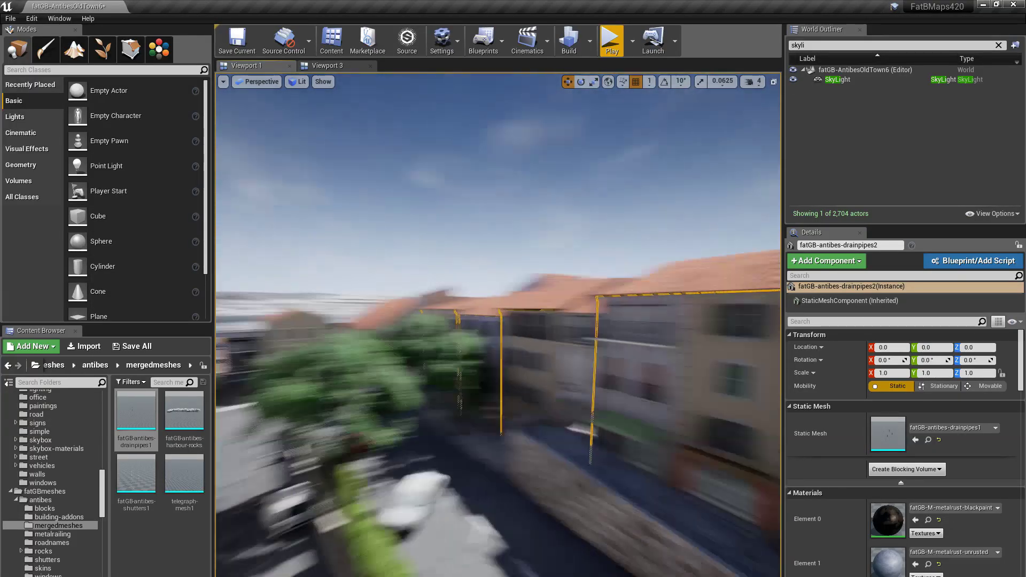
- Select the separate vertical drainpipe and the horizontal gutter under the roof edge on the stone building to inspect them
right_drag(507, 495, 427, 494)
click(526, 491)
right_drag(526, 491, 639, 478)
key(w)
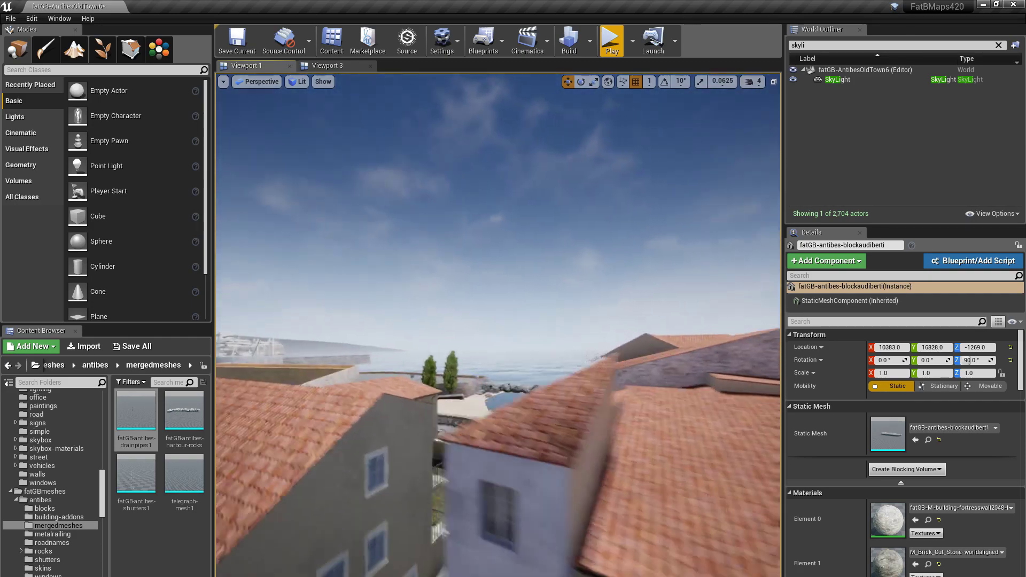
right_drag(476, 422, 545, 417)
click(453, 436)
key(w)
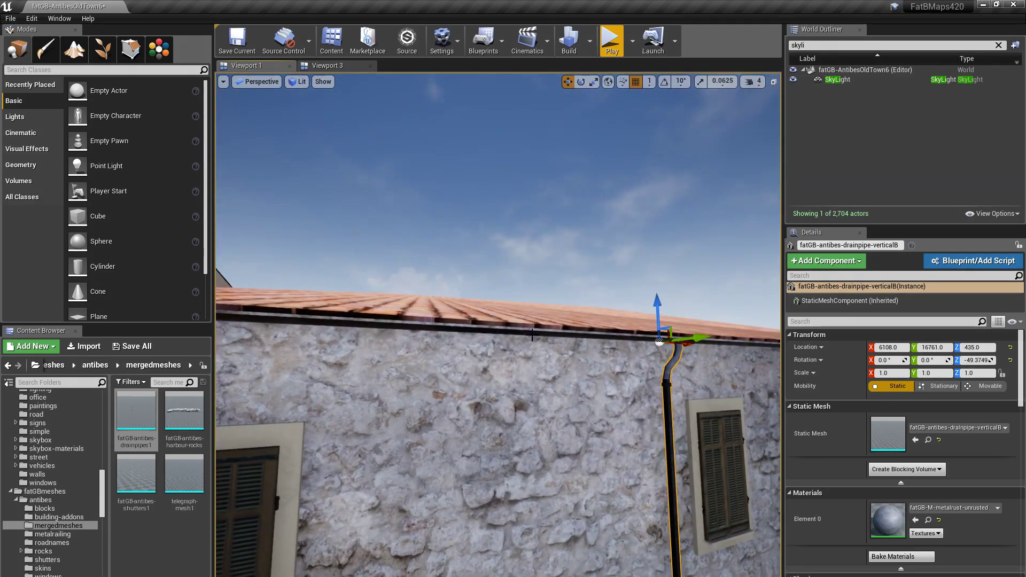
click(532, 335)
key(f)
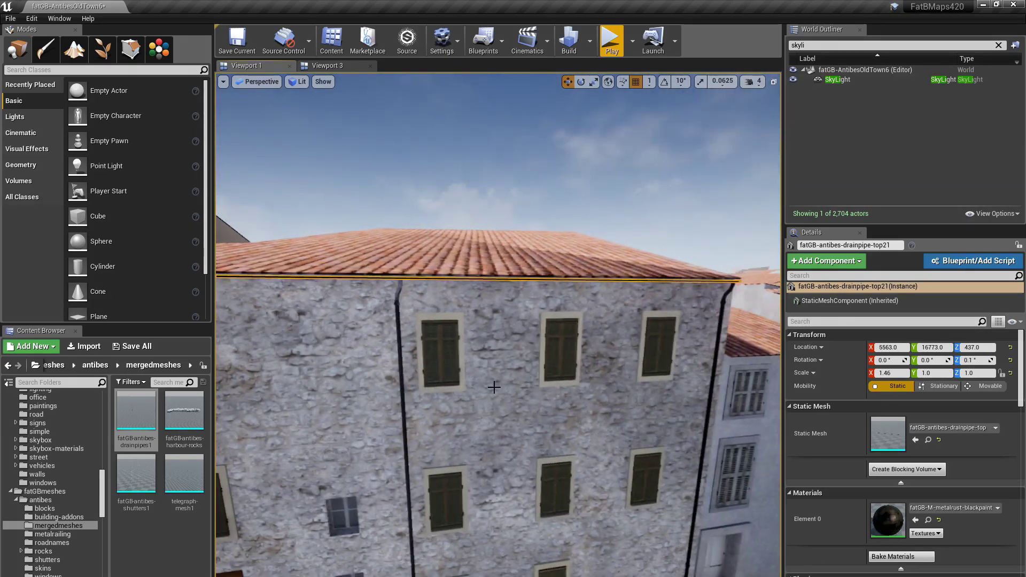
- Select a closed shutter on the stone building's upper floor and locate its static mesh in the building-addons folder
click(446, 358)
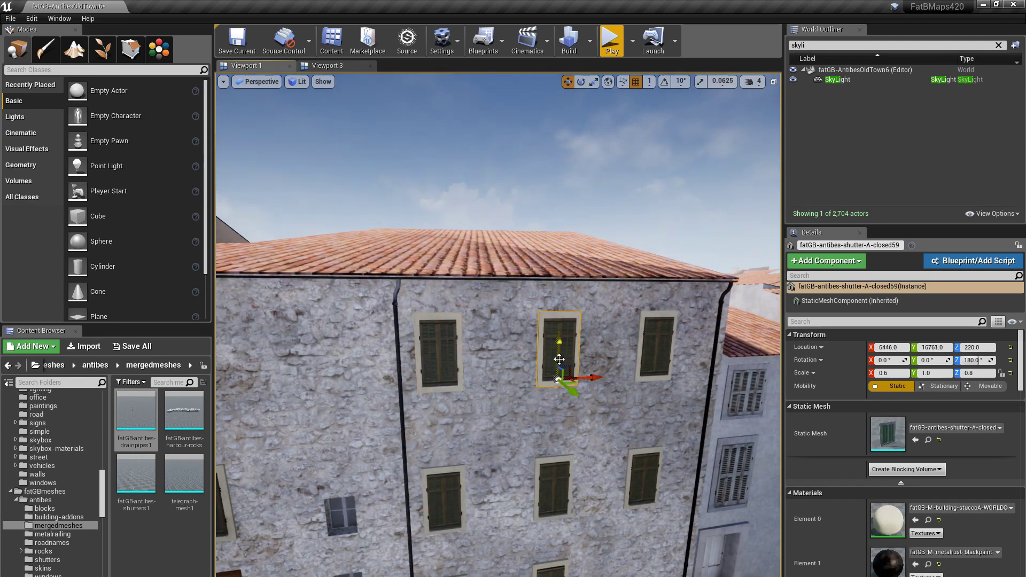
click(928, 441)
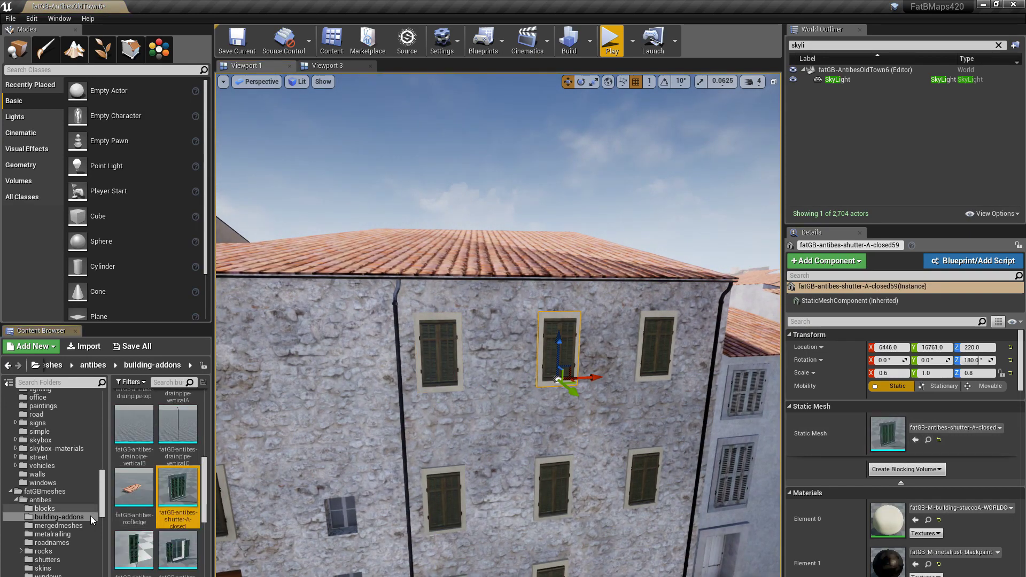
scroll(151, 508, up, 5)
scroll(151, 508, up, 1)
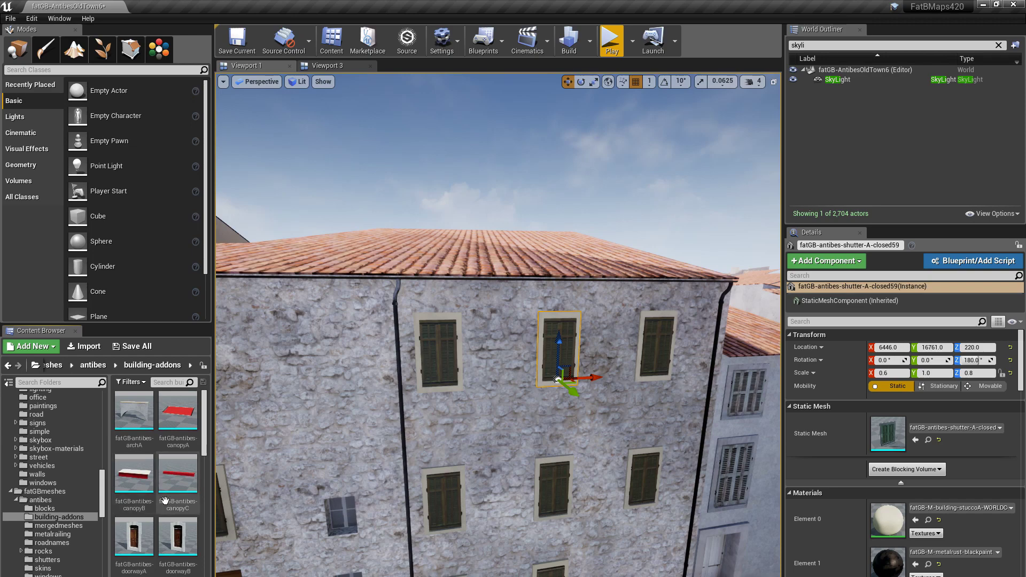
- Browse the building-addons meshes, preview fatGB-antibes-windowbalconyE in the mesh editor, and close it
scroll(164, 500, down, 6)
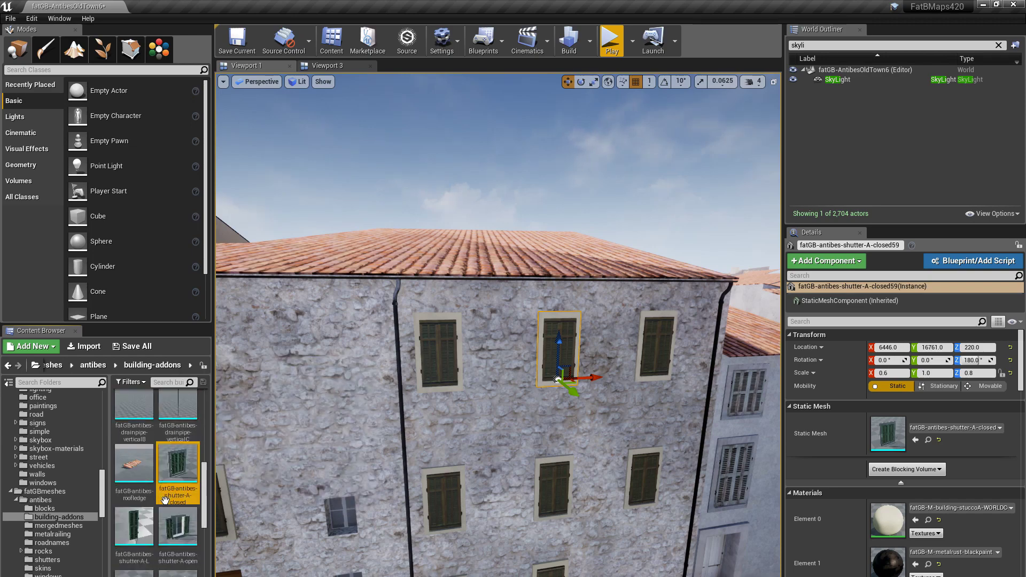
scroll(164, 501, down, 8)
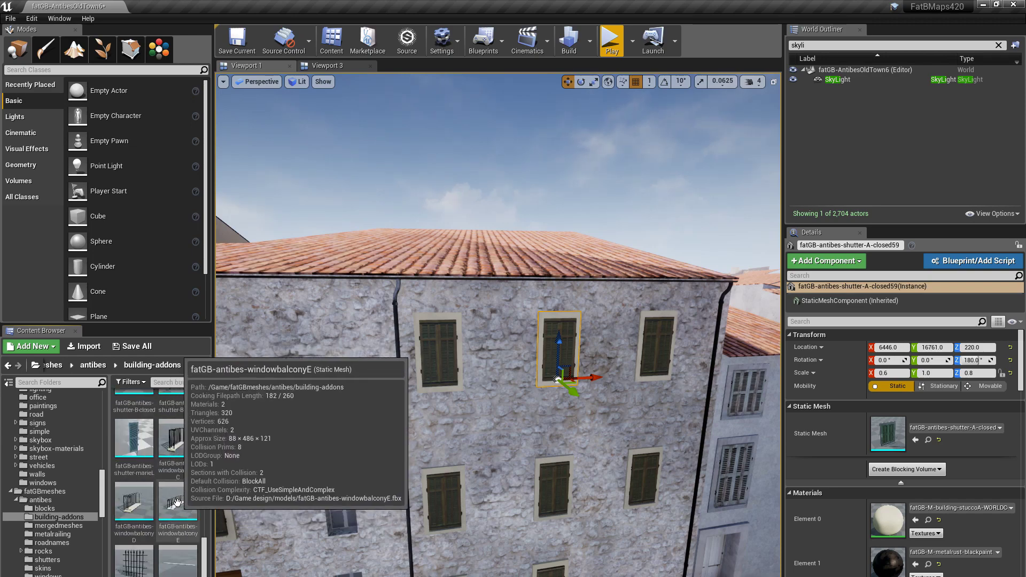
click(176, 504)
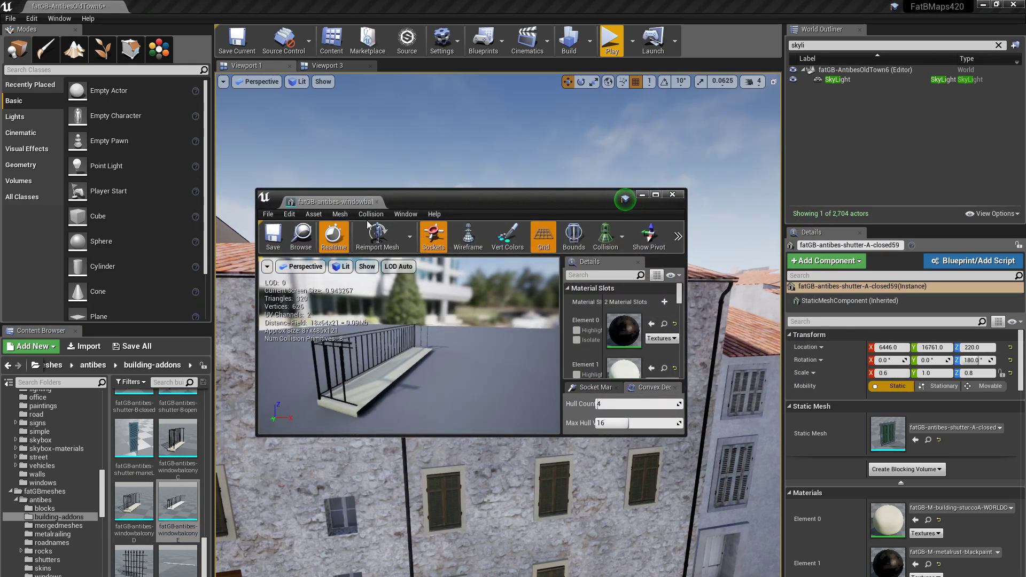
click(377, 202)
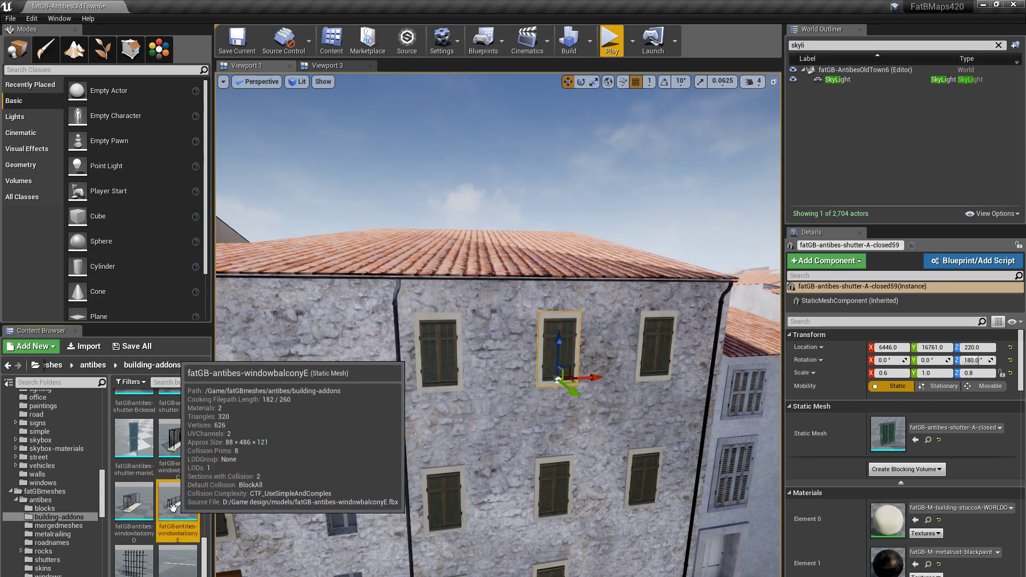
- Try out the windowbalconyE mesh on the stone facade, scaling it to 0.5757 in Y, and delete it
drag(178, 500, 322, 455)
key(f)
key(r)
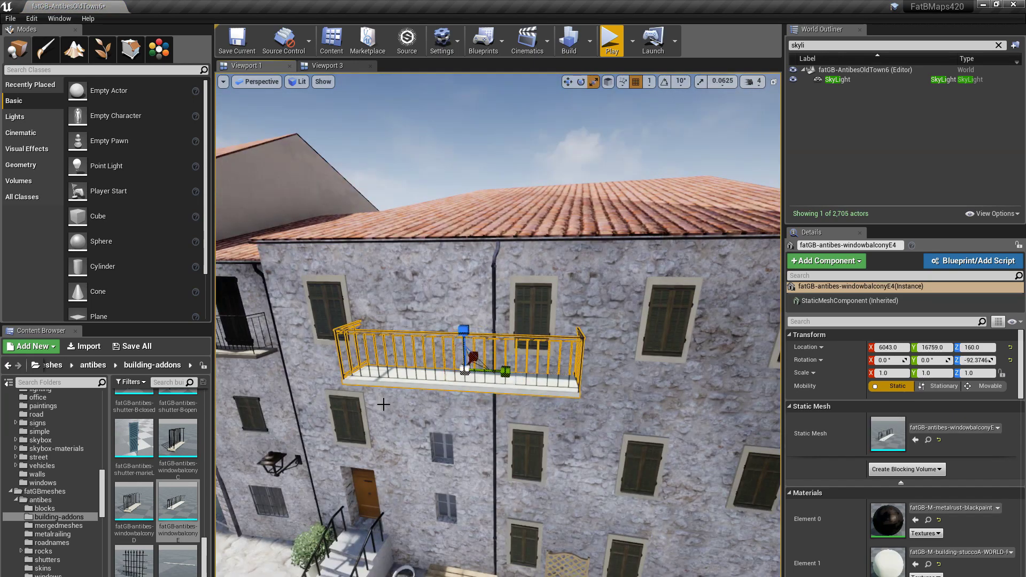
drag(500, 367, 467, 369)
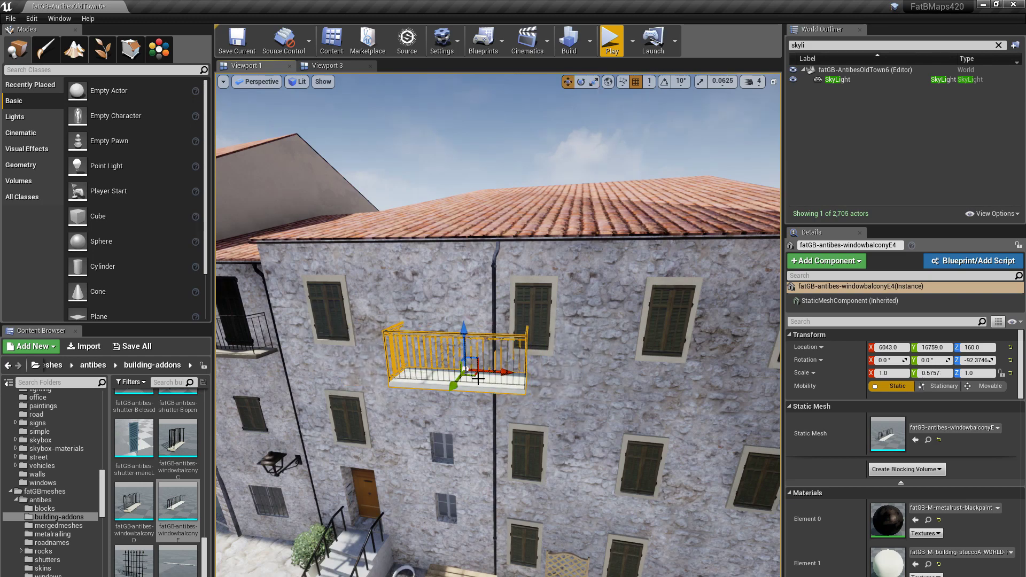
key(Delete)
- View the stone facades from street level, and open the opposite building block's static mesh docked in the mesh editor
right_drag(431, 384, 518, 434)
right_drag(489, 389, 494, 387)
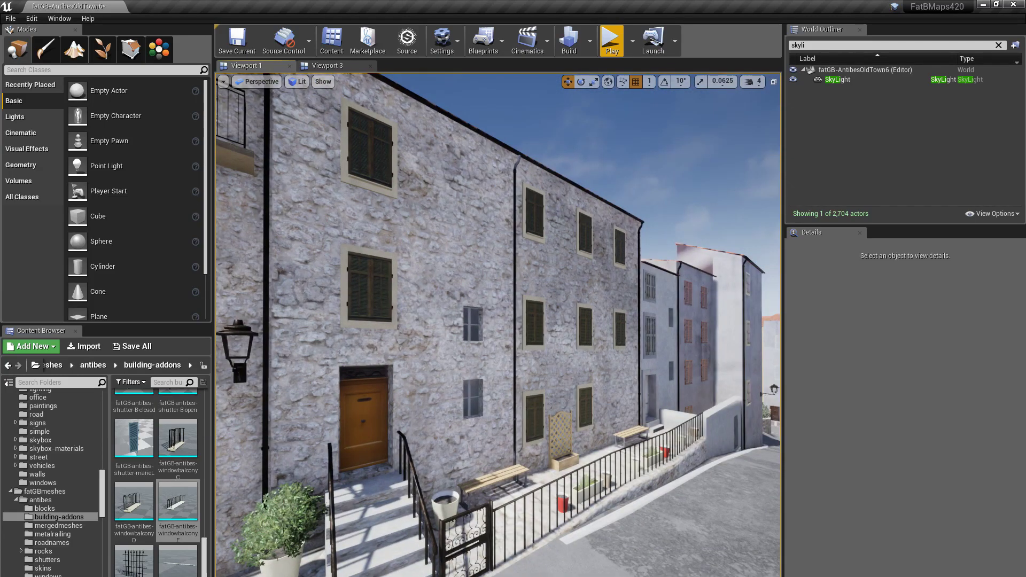
mouse_move(494, 387)
right_down()
mouse_move(480, 388)
mouse_move(489, 388)
right_up()
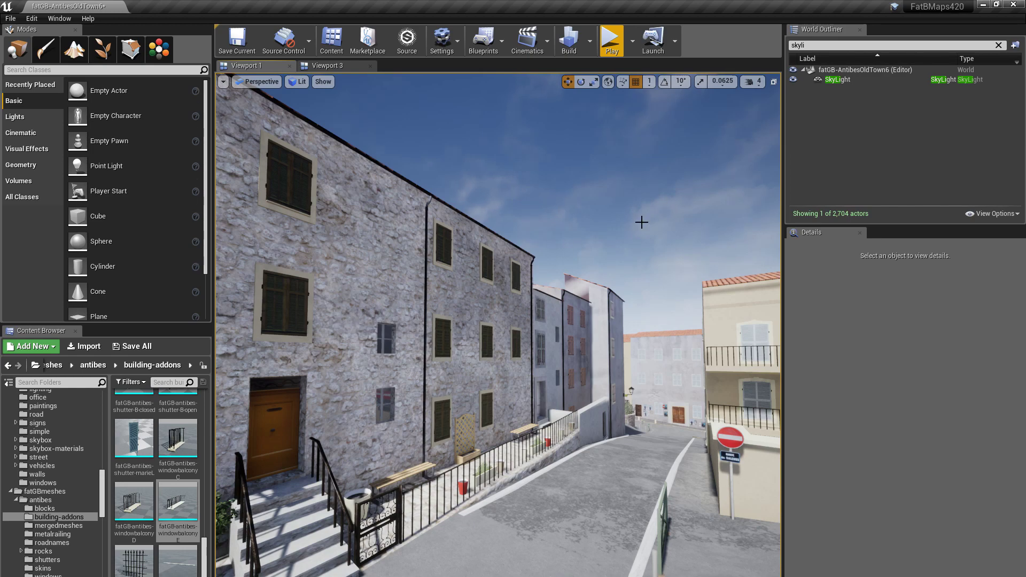
drag(0, 155, 141, 4)
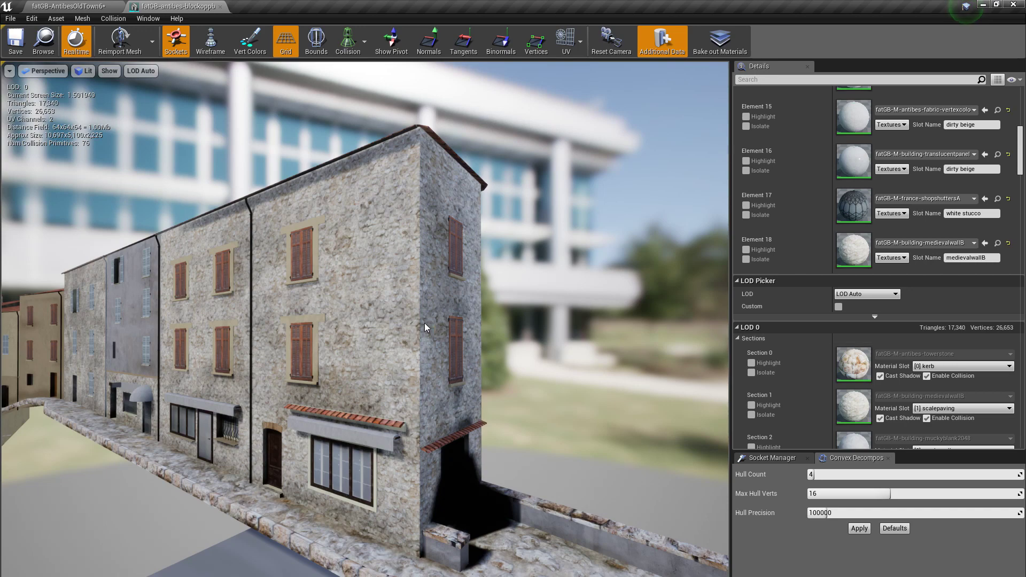
drag(518, 370, 481, 371)
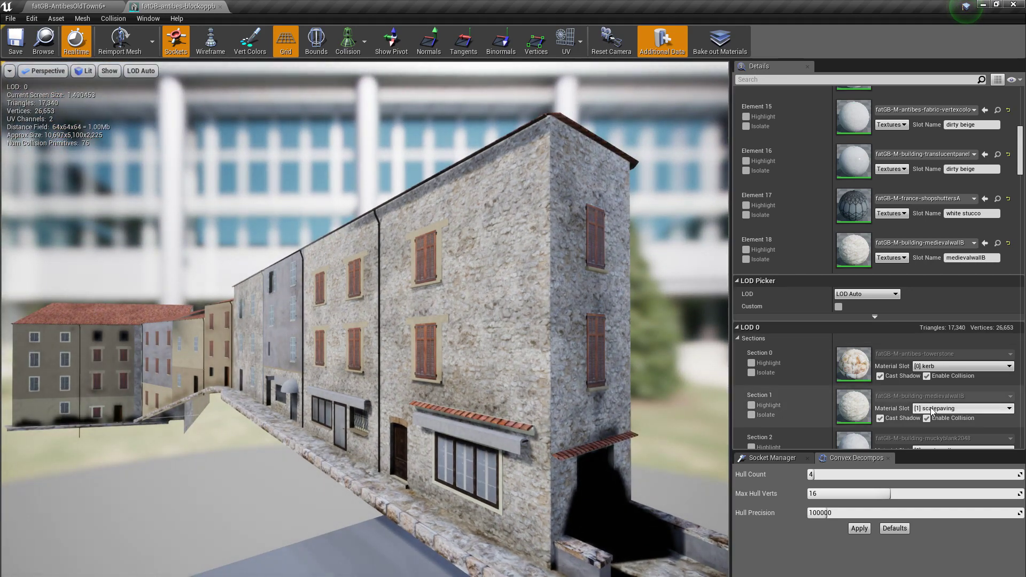
- Turn off automatic LOD distances for the building block mesh, set its number of LODs to 2, and apply the changes
scroll(912, 394, down, 15)
scroll(910, 393, down, 5)
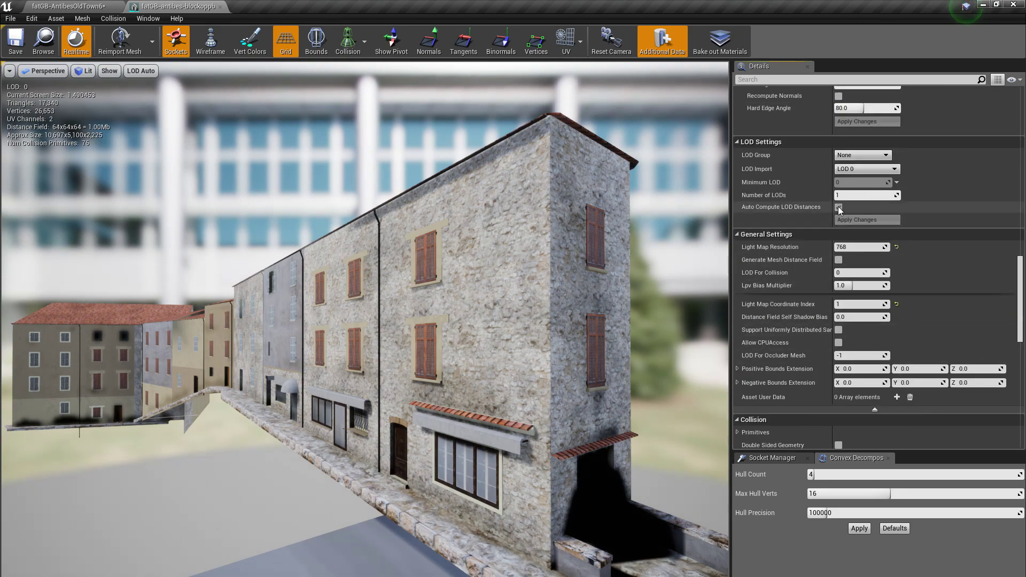
click(838, 208)
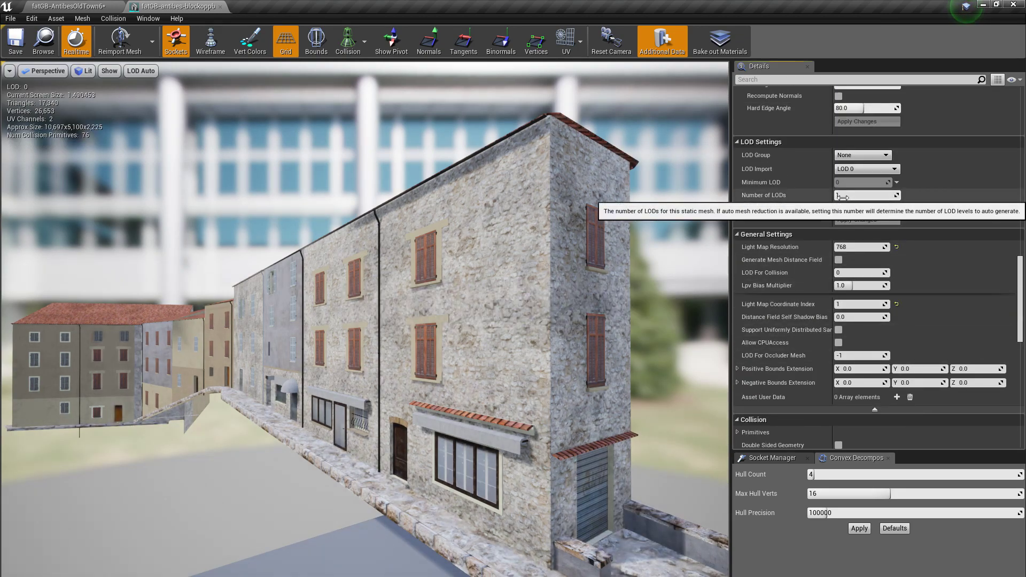
click(842, 196)
text(2)
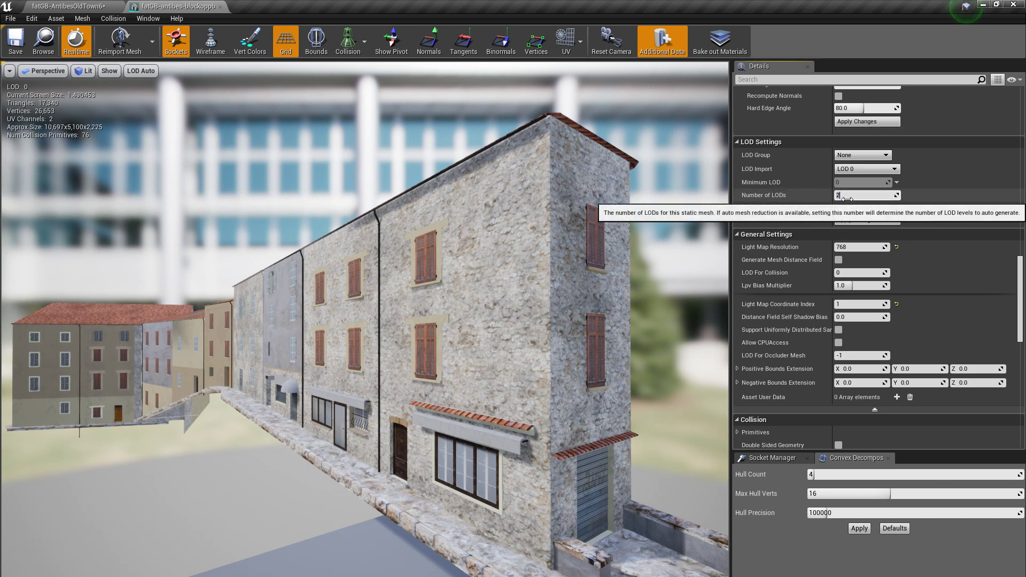
click(857, 221)
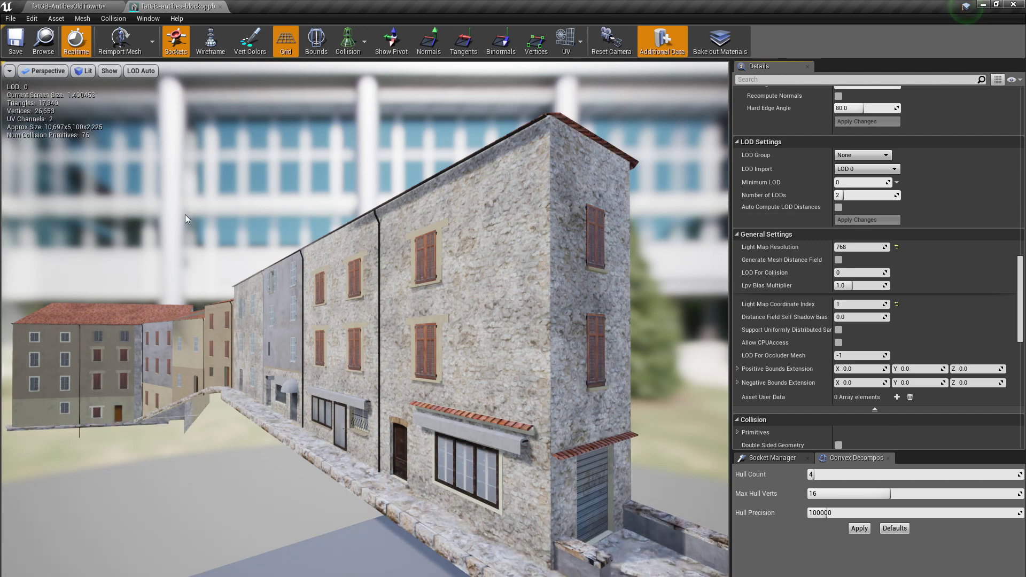
- Display LOD 1 of the building block mesh and apply a reduction to about 30 percent of its triangles
click(140, 71)
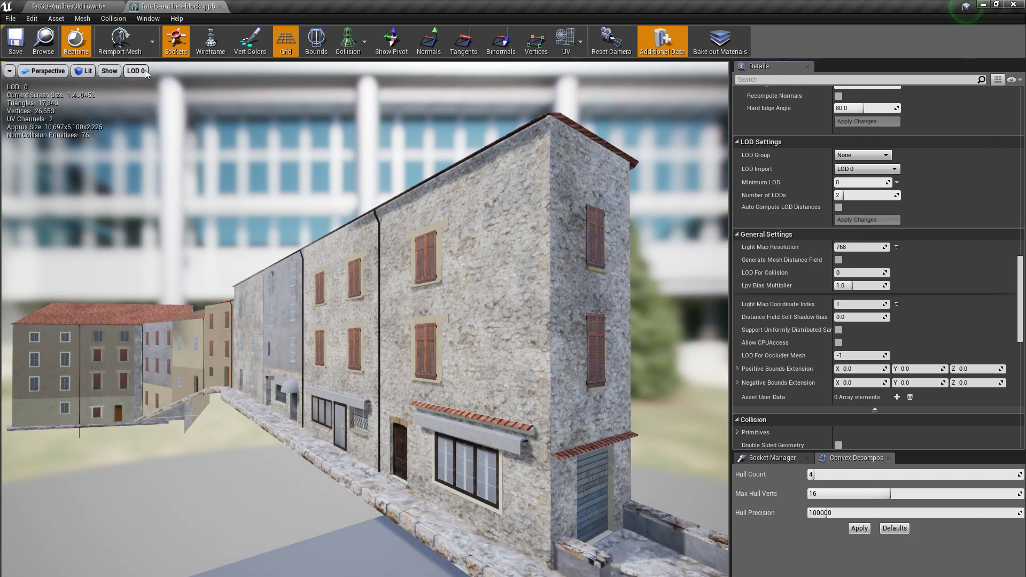
click(141, 105)
click(144, 117)
scroll(830, 262, up, 5)
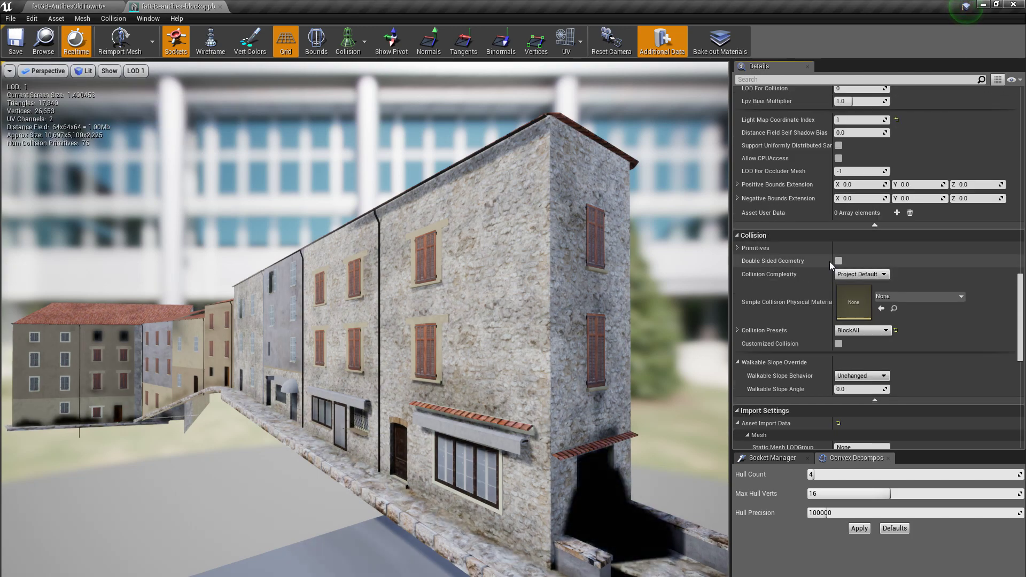
scroll(829, 263, up, 15)
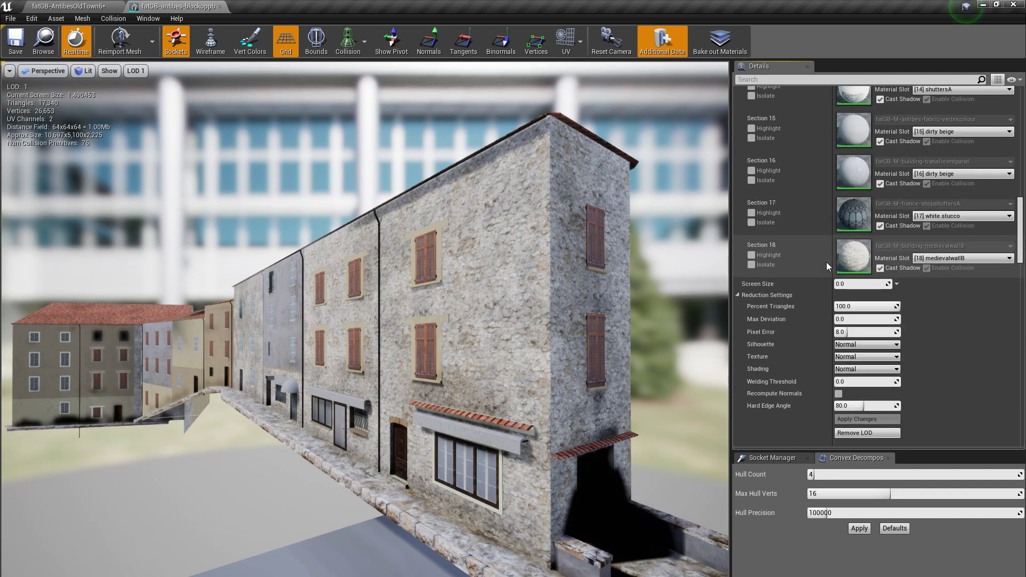
scroll(827, 263, up, 15)
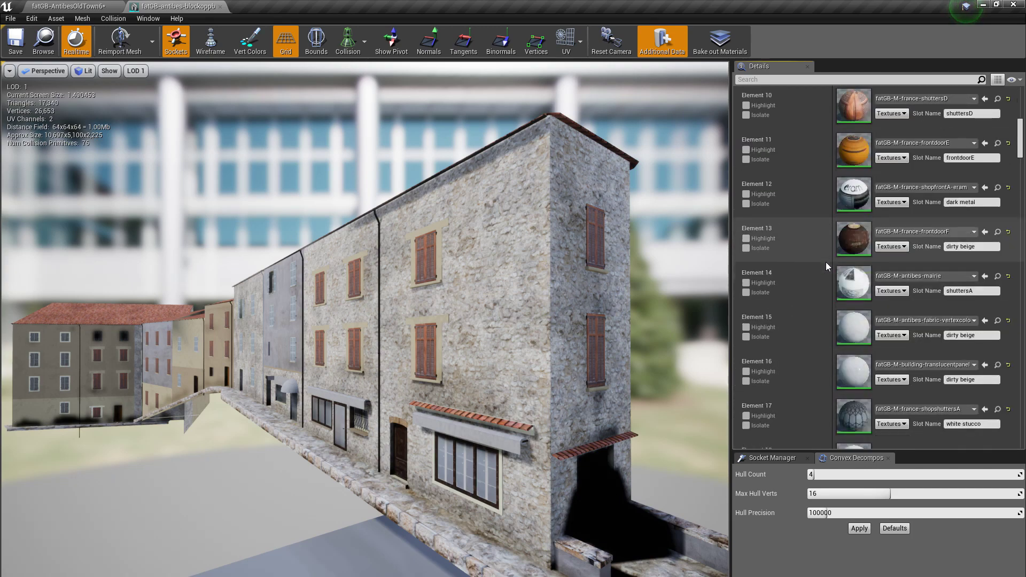
scroll(826, 263, down, 15)
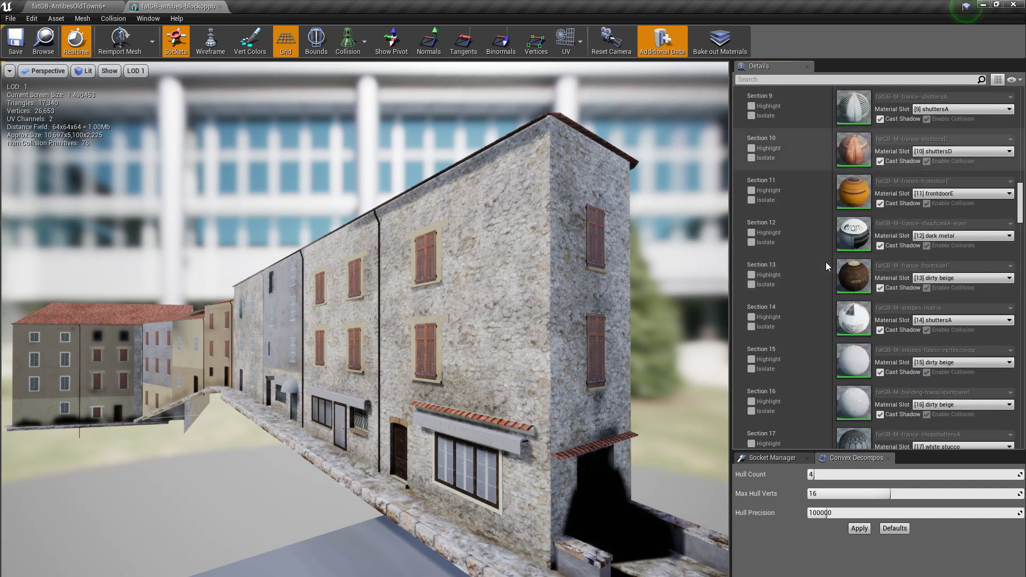
scroll(826, 266, up, 5)
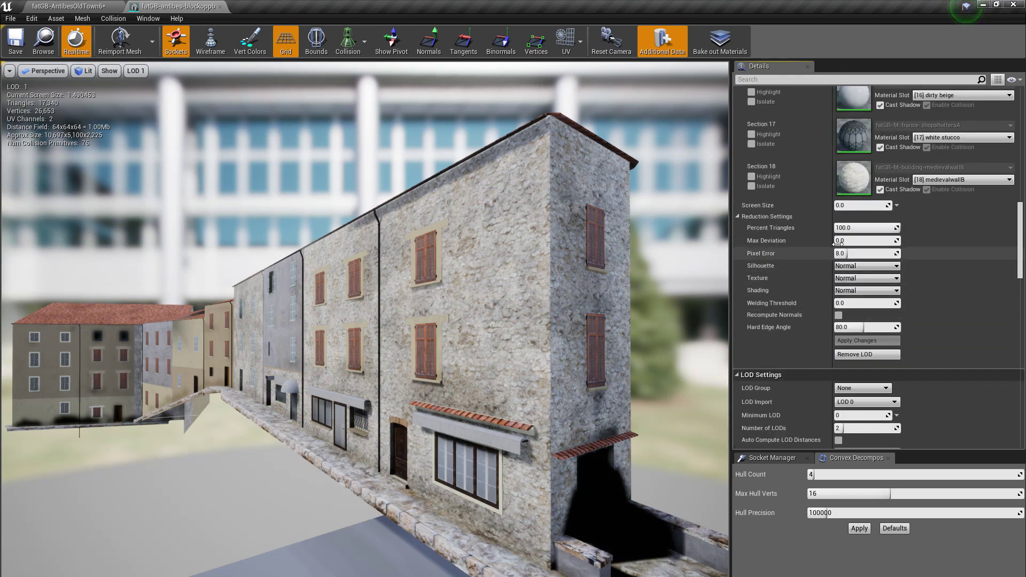
click(877, 228)
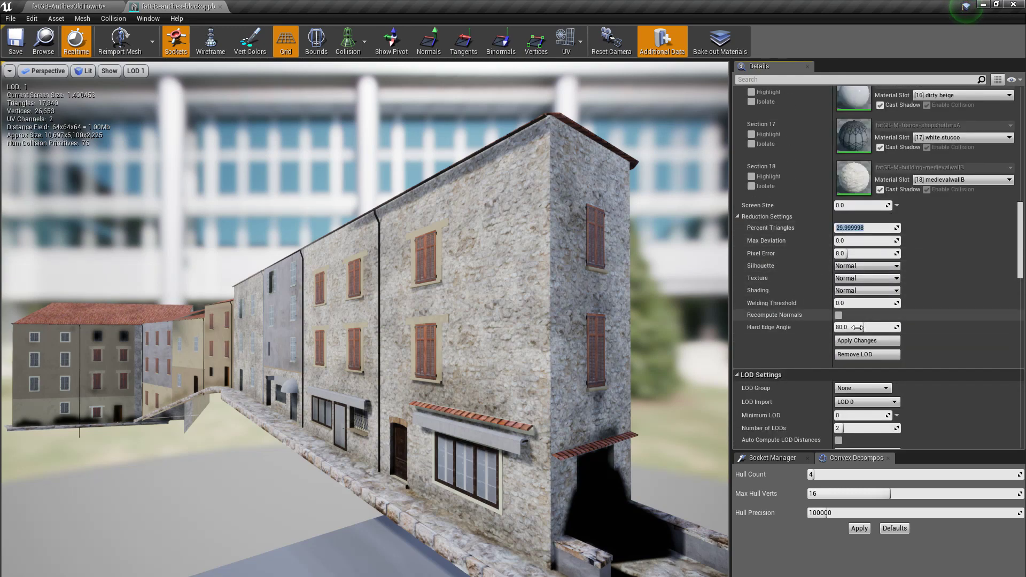
click(858, 341)
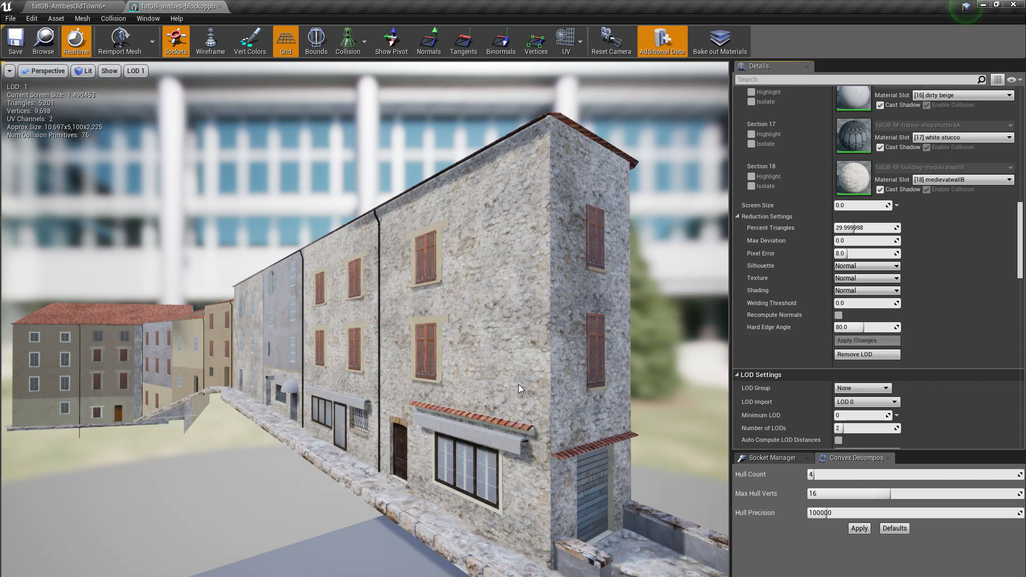
- Compare the reduced LOD 1 with LOD 0 on the building block, examining the red shutters up close at LOD 0
drag(514, 384, 476, 415)
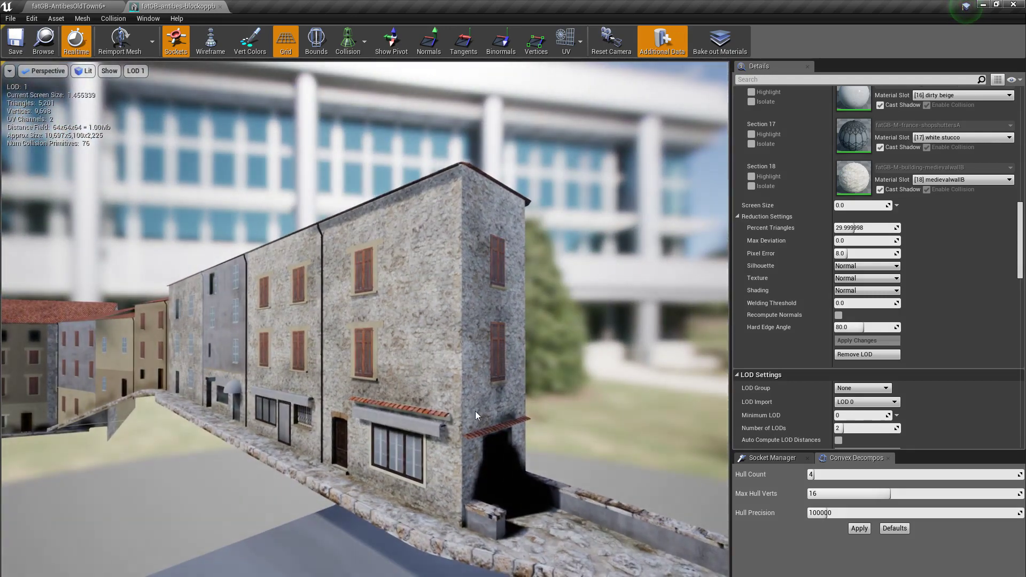
click(137, 70)
click(139, 105)
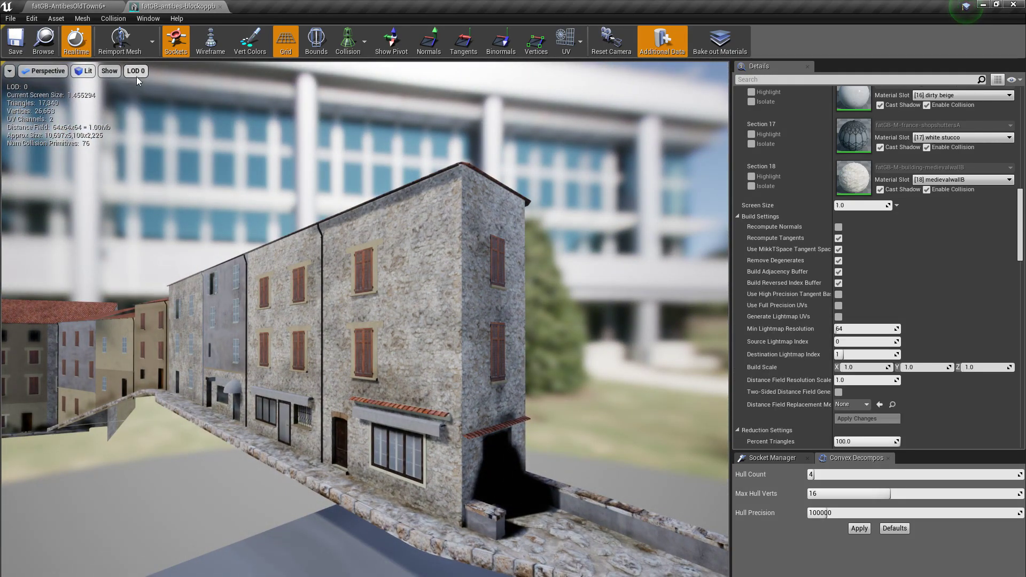
mouse_move(365, 319)
right_down()
mouse_move(344, 334)
mouse_move(369, 321)
right_up()
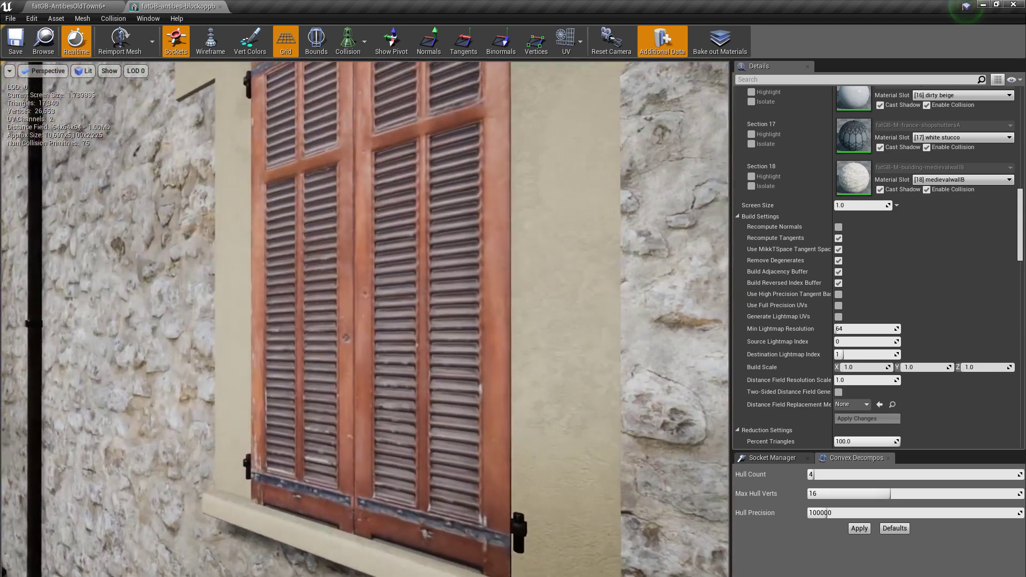
- Preview LOD 1 of the building block mesh and examine the red shutters up close
click(137, 70)
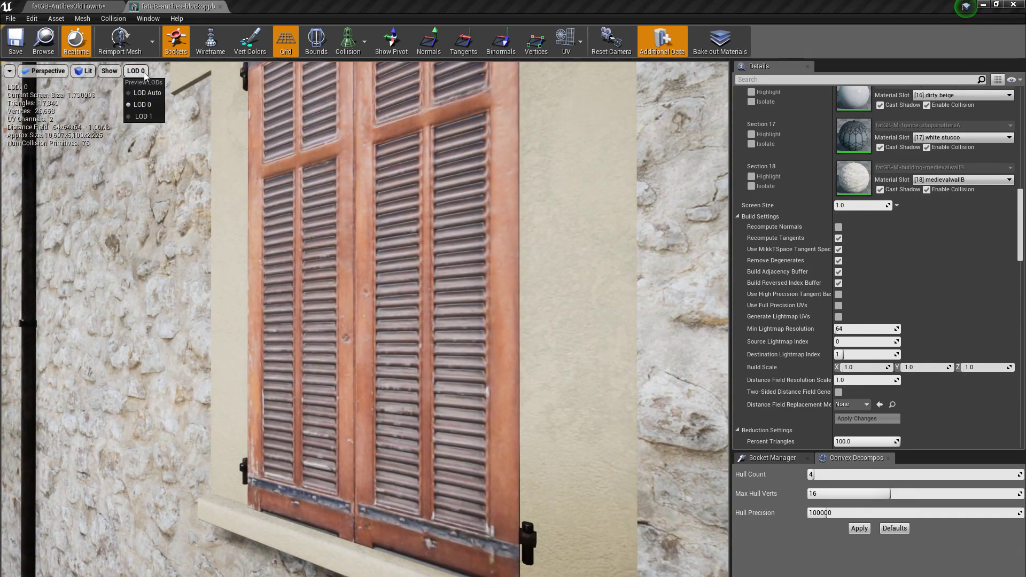
click(144, 118)
right_drag(260, 240, 326, 272)
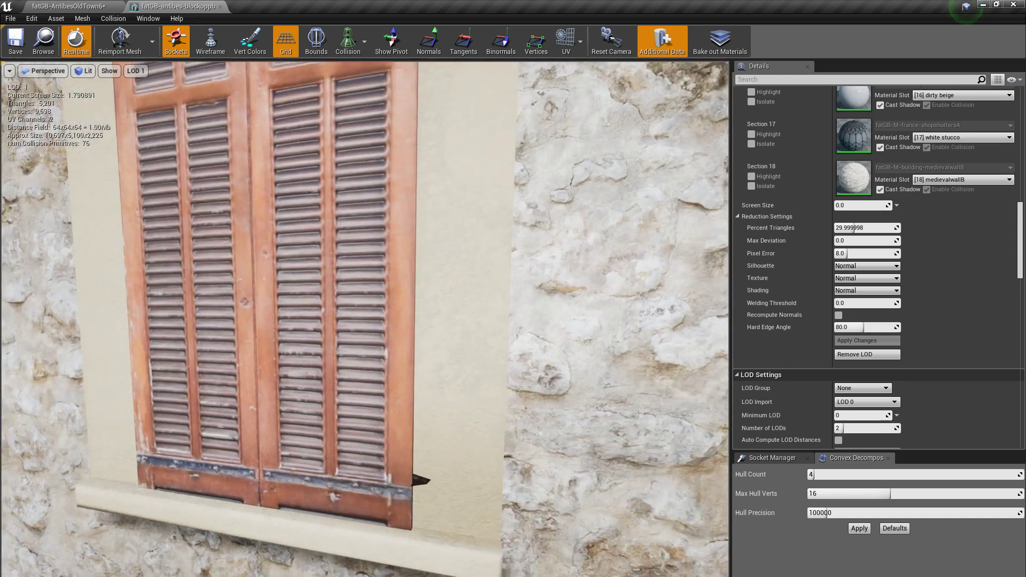
- Reduce LOD 1 of the building block mesh to 20 percent of its triangles and apply the changes
drag(320, 320, 667, 379)
text(20)
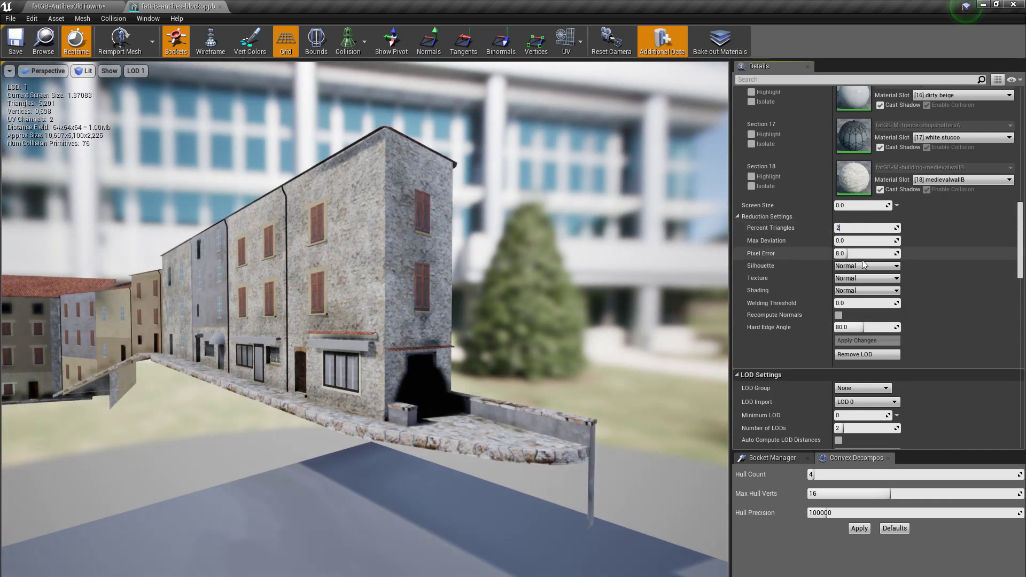
key(Return)
click(850, 342)
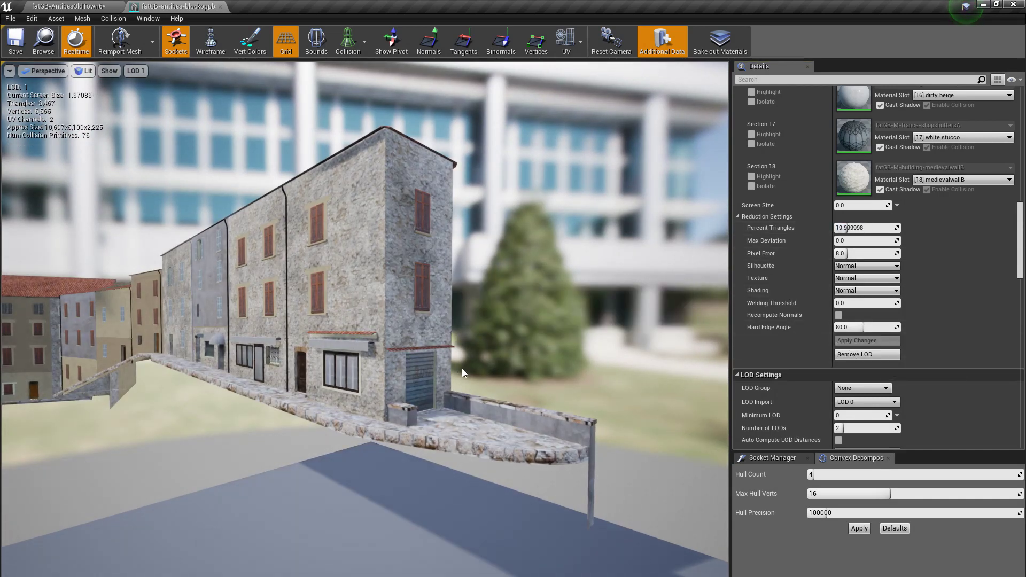
- View the reduced mesh from farther away and set the LOD 1 screen size to 0.8
drag(462, 368, 513, 369)
key(s)
mouse_move(463, 368)
right_down()
mouse_move(472, 365)
mouse_move(458, 365)
right_up()
drag(577, 369, 189, 282)
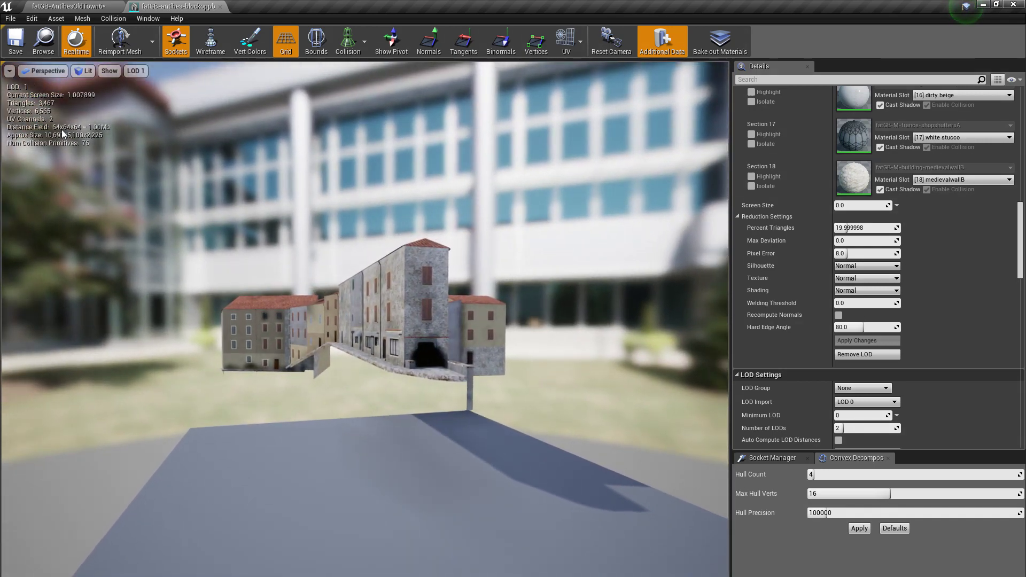
scroll(71, 99, down, 3)
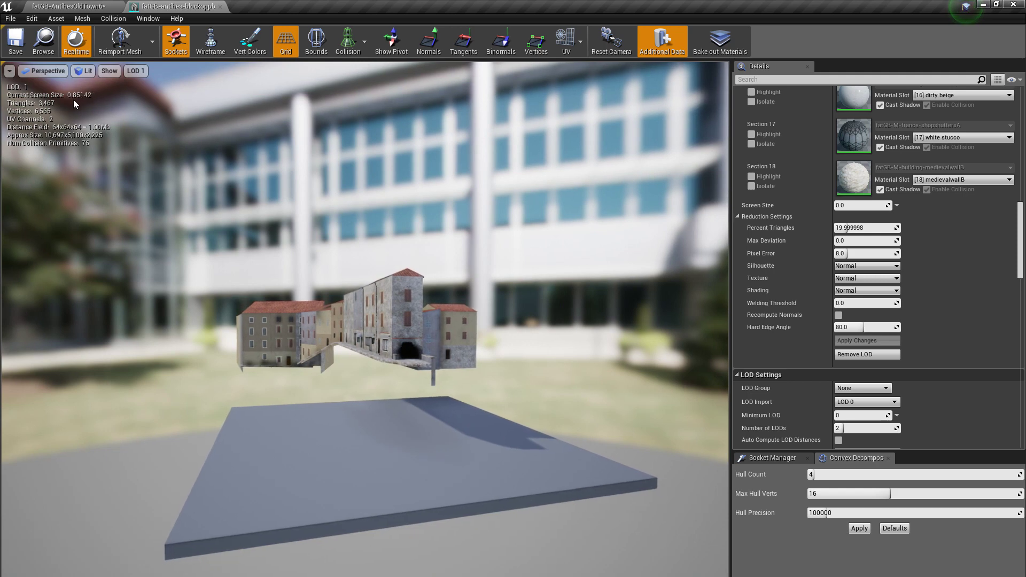
scroll(73, 100, up, 1)
click(857, 206)
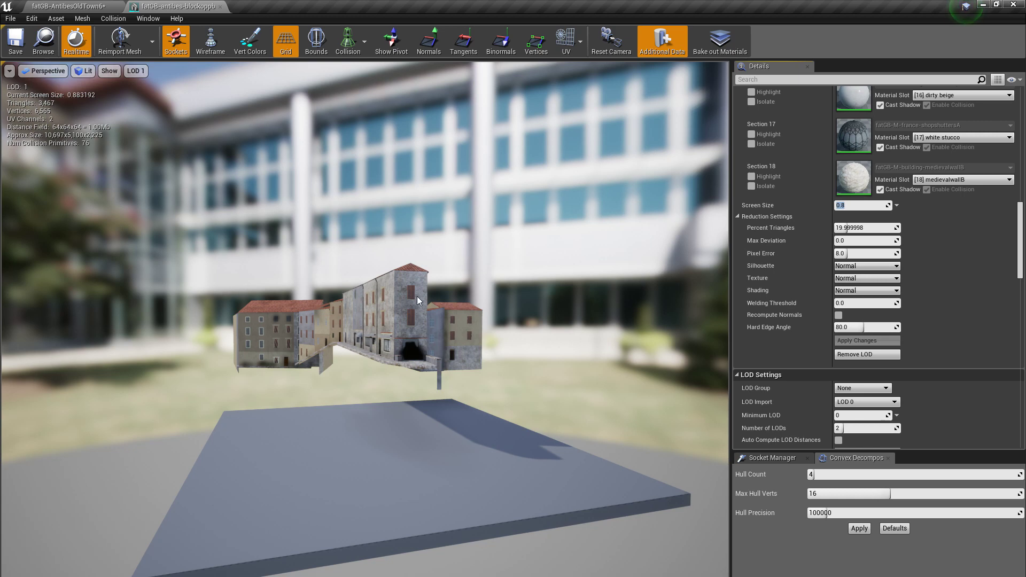
- Compare LOD 0 and LOD 1 of the building block from this distance and close its mesh editor
click(136, 75)
click(136, 104)
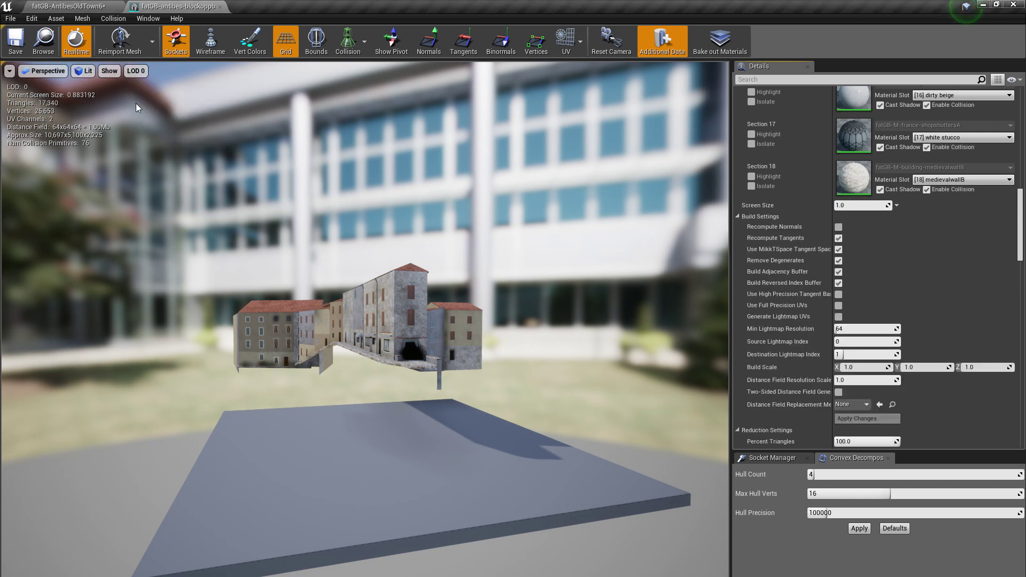
click(136, 73)
click(138, 113)
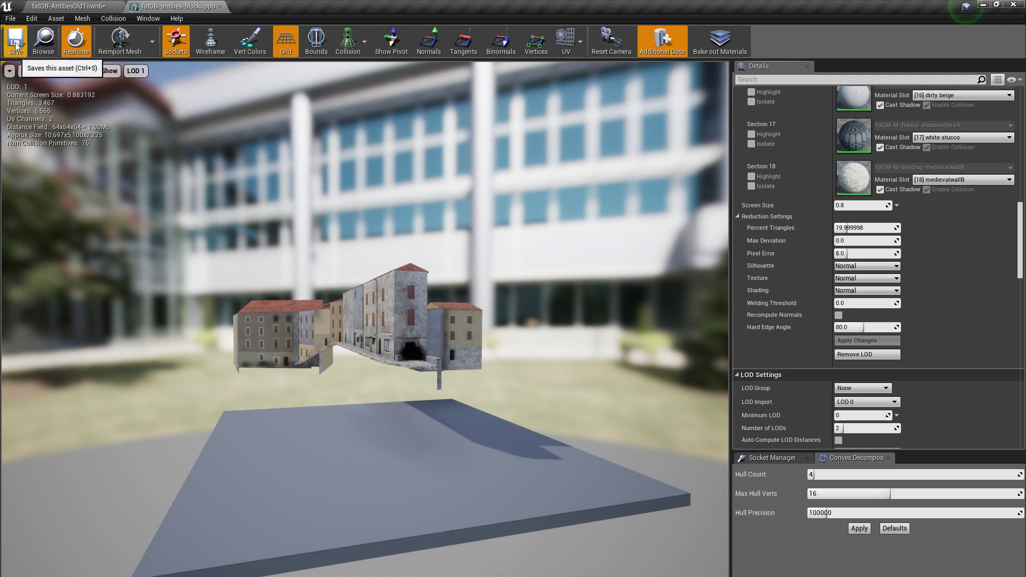
click(220, 6)
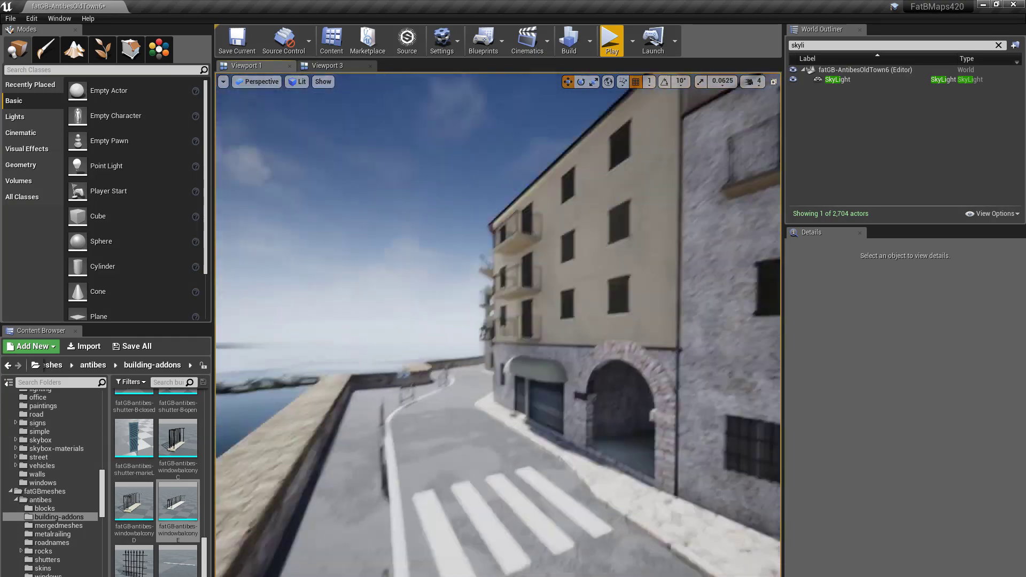
- Select the stone block with the orange door in the level, locate its static mesh, and open it for viewing
right_drag(498, 325, 469, 359)
click(521, 297)
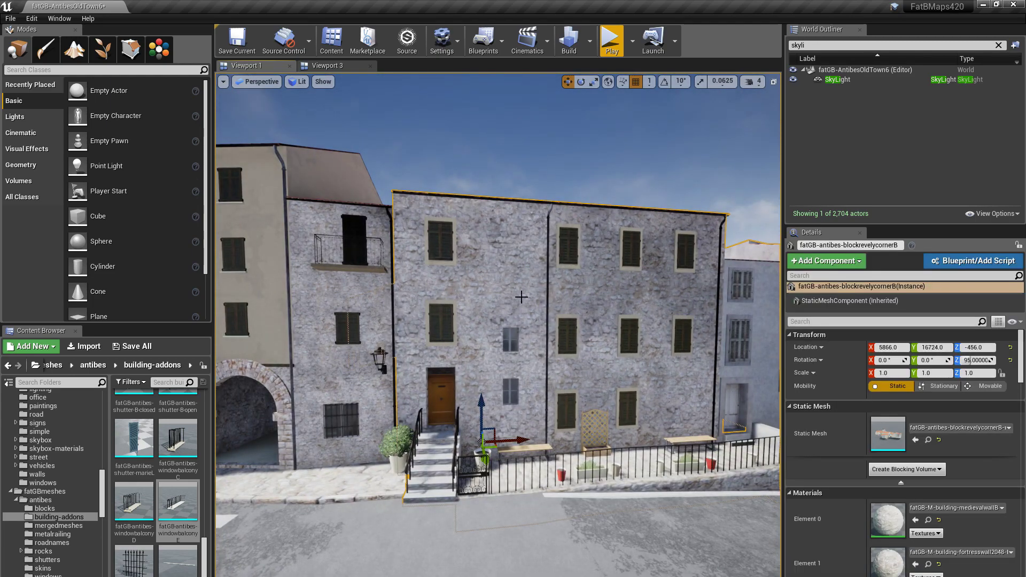
click(929, 440)
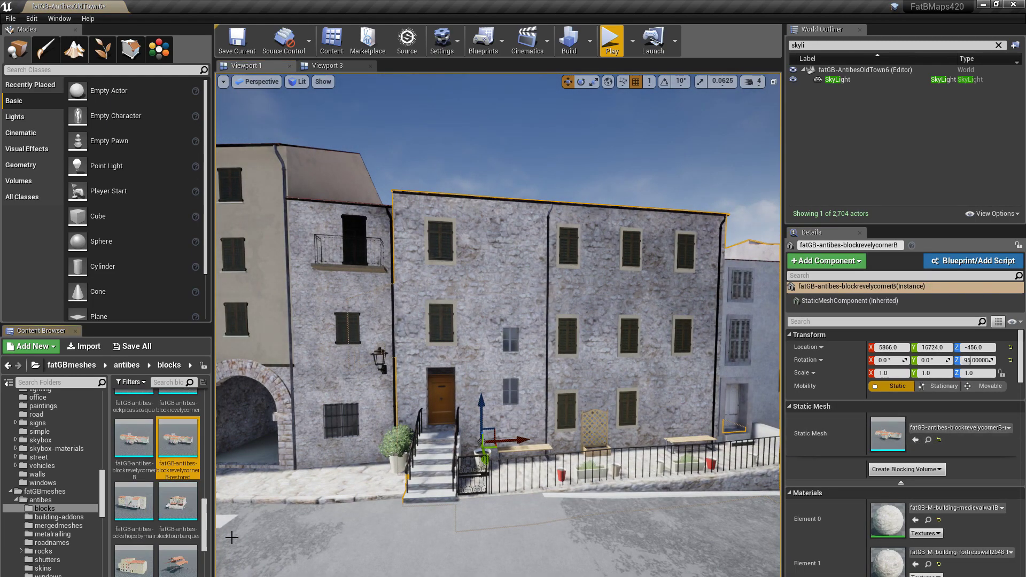
double_click(178, 436)
- Examine the corner block mesh from all sides, including its stone and stucco facades, roofs, blue door and empty window openings
drag(502, 201, 639, 143)
drag(578, 189, 594, 187)
mouse_move(367, 415)
right_down()
mouse_move(342, 414)
mouse_move(348, 428)
mouse_move(366, 415)
right_up()
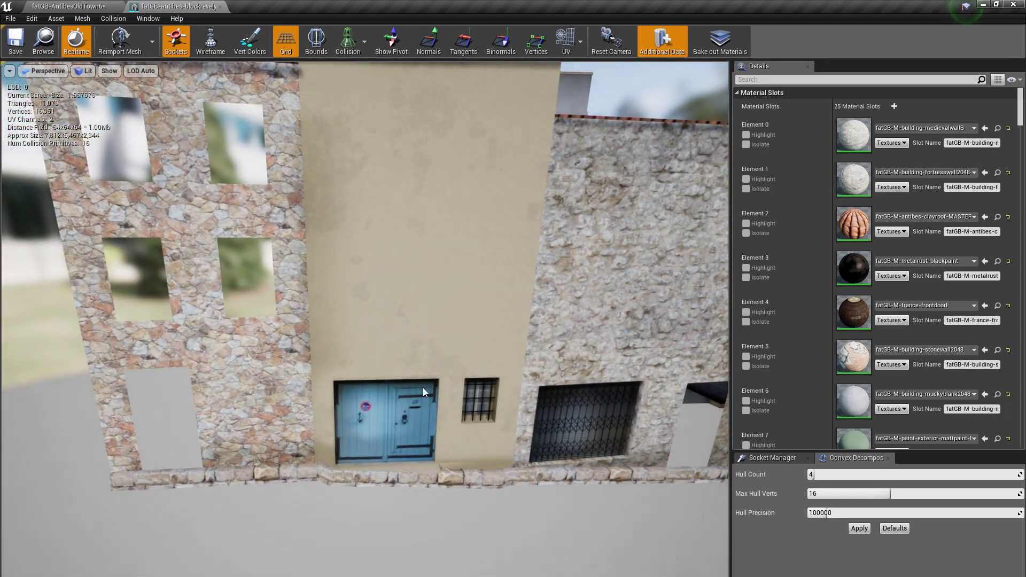
drag(386, 405, 349, 314)
drag(406, 229, 407, 229)
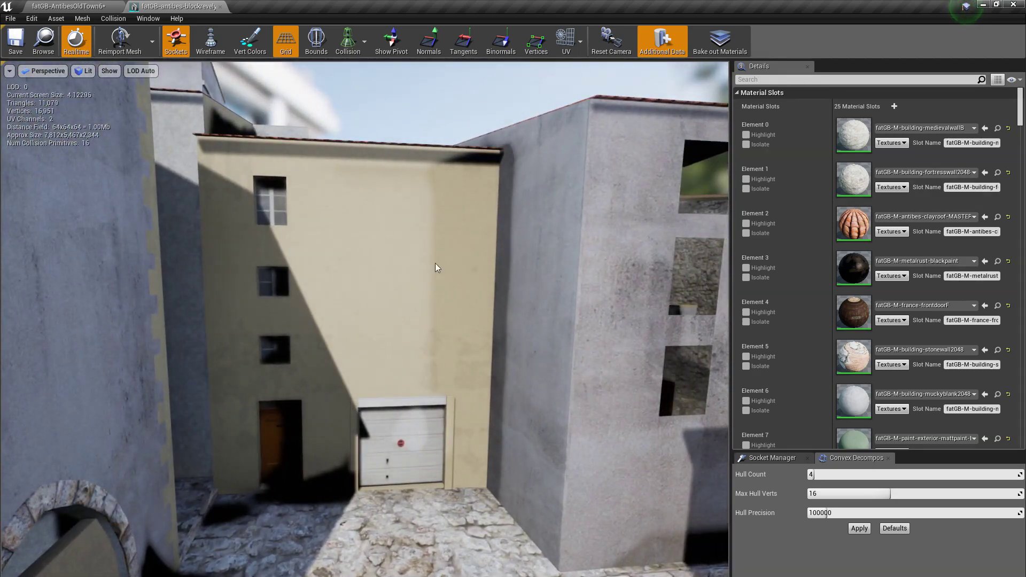
drag(351, 379, 351, 379)
scroll(56, 115, down, 5)
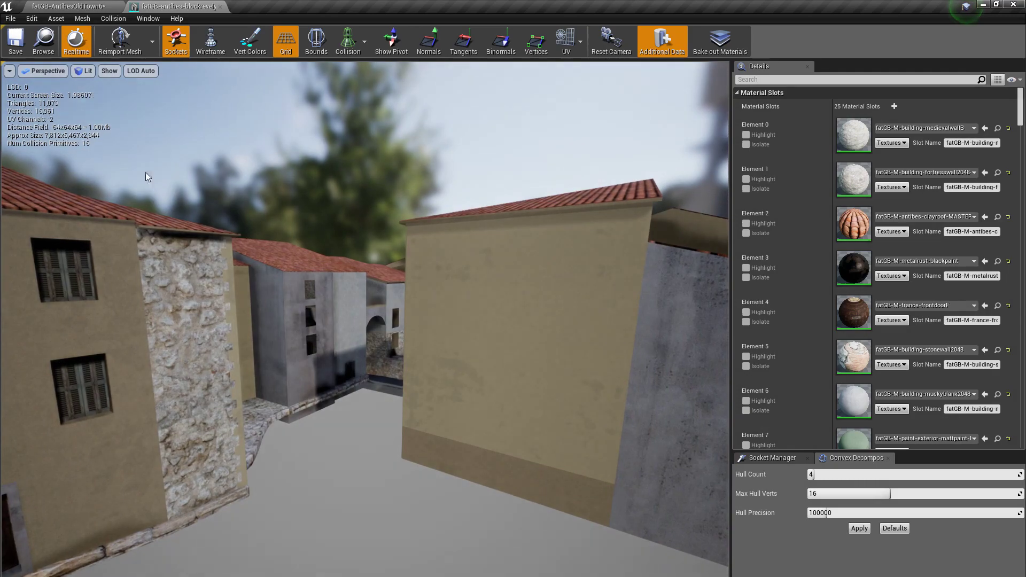
drag(147, 177, 148, 177)
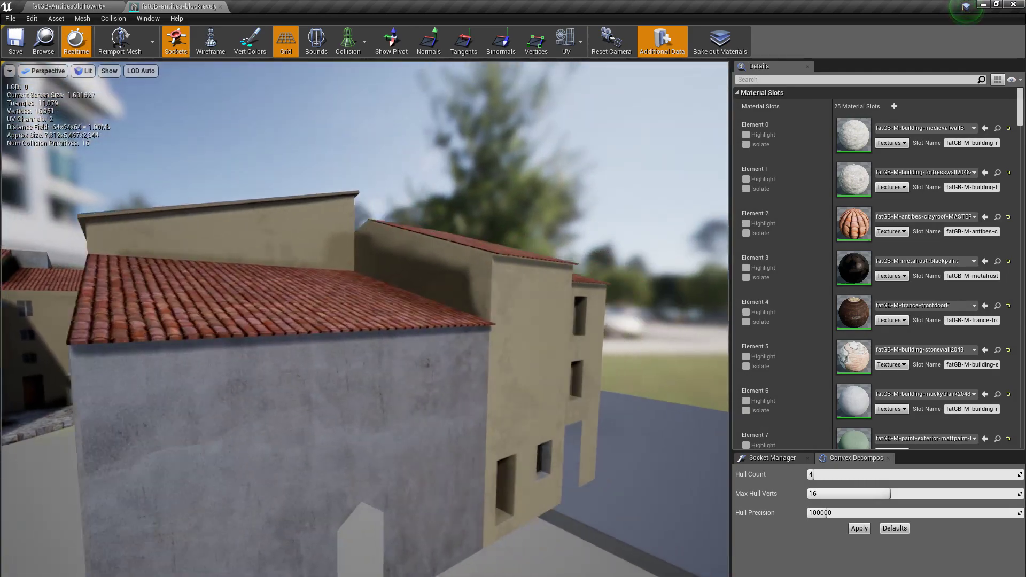
right_drag(147, 177, 147, 176)
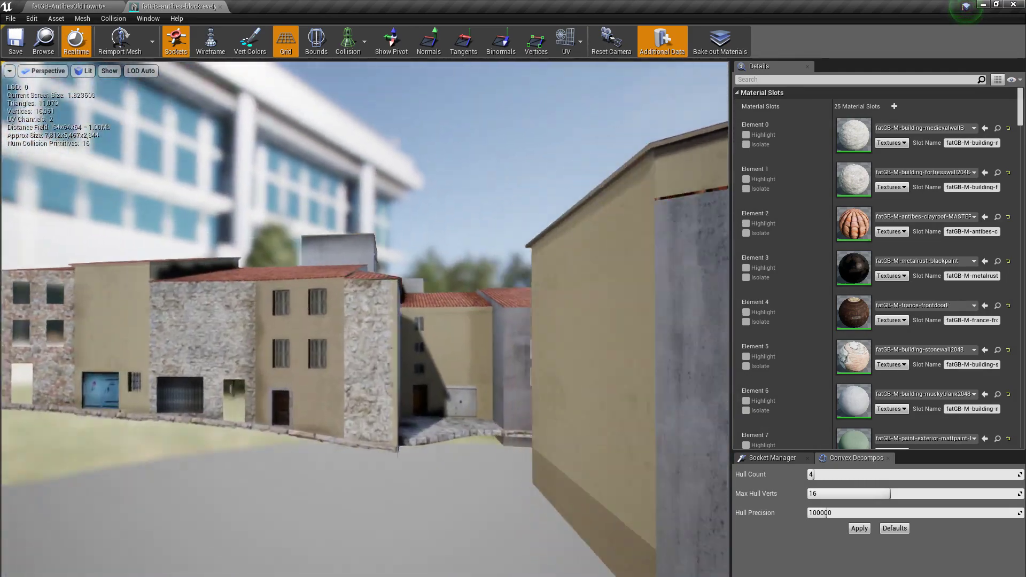
drag(337, 299, 337, 299)
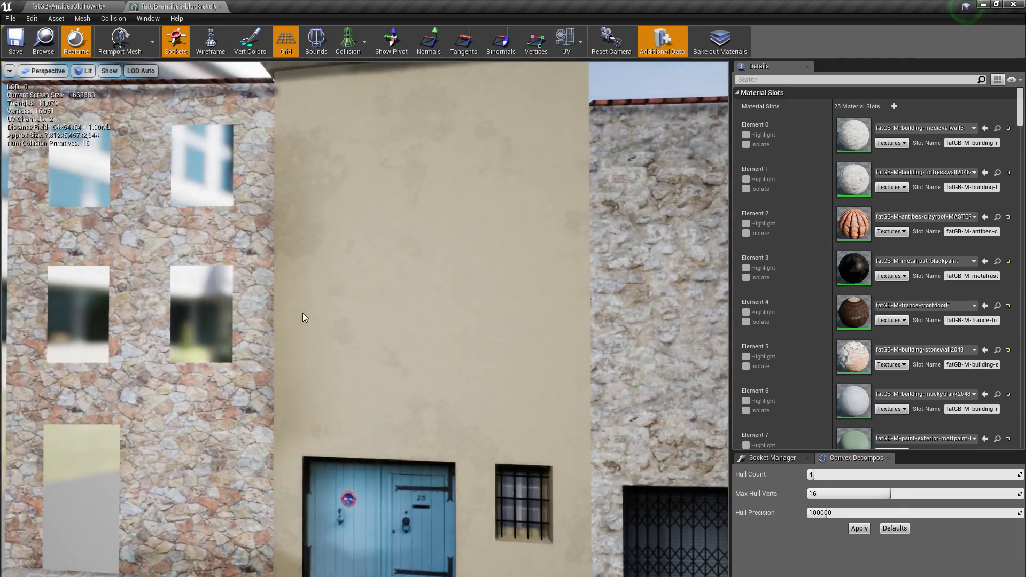
right_drag(337, 298, 337, 298)
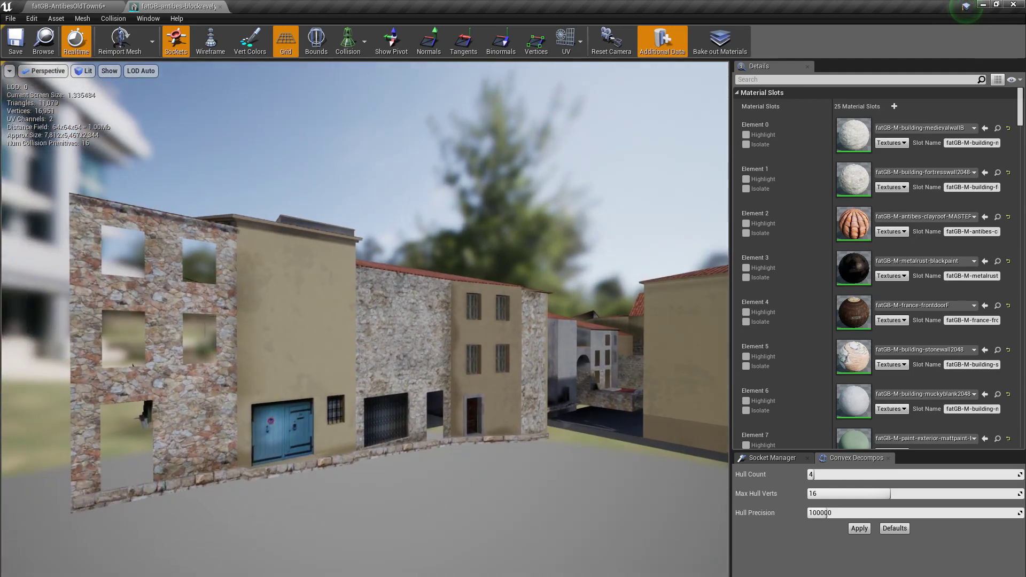
drag(337, 299, 337, 298)
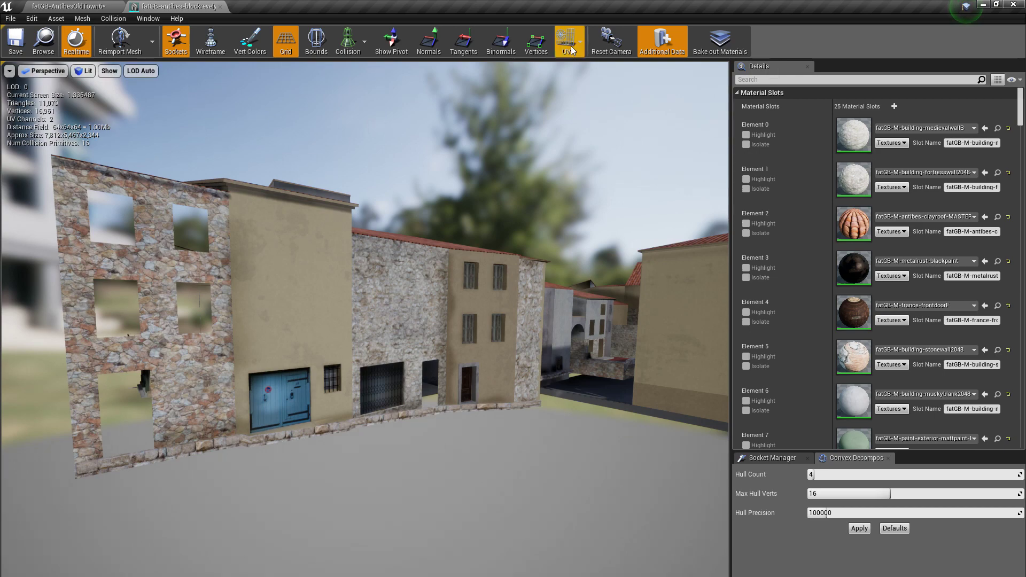
- Display UV channel 1 of the corner block mesh to inspect its lightmap layout, and close the mesh editor
click(570, 51)
click(574, 89)
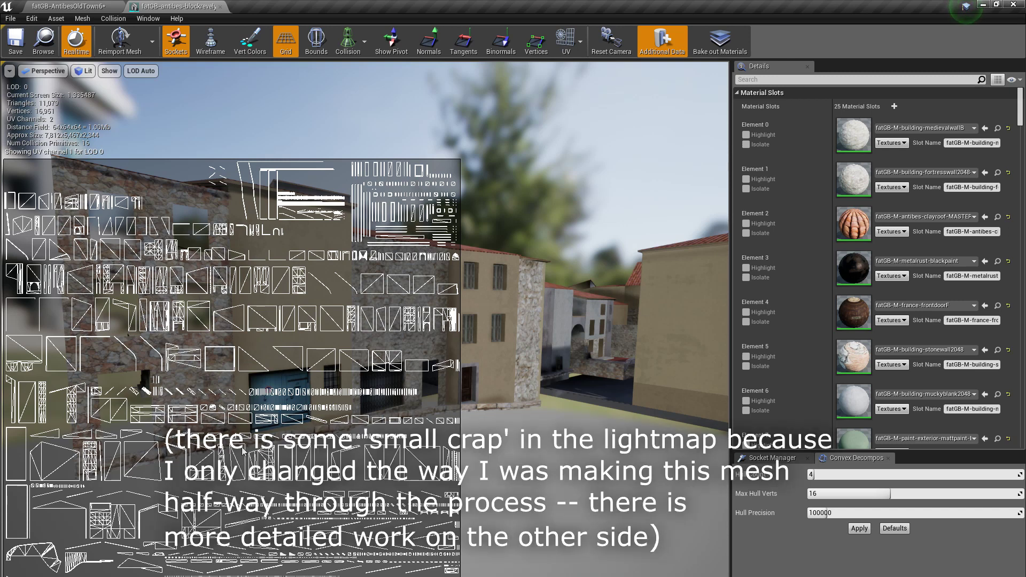
click(221, 8)
- Select the closed shutter above the orange door on the stone facade and locate its mesh in the content folders
key(w)
mouse_move(475, 338)
right_down()
mouse_move(475, 316)
mouse_move(438, 310)
mouse_move(497, 307)
mouse_move(470, 320)
right_up()
key(s)
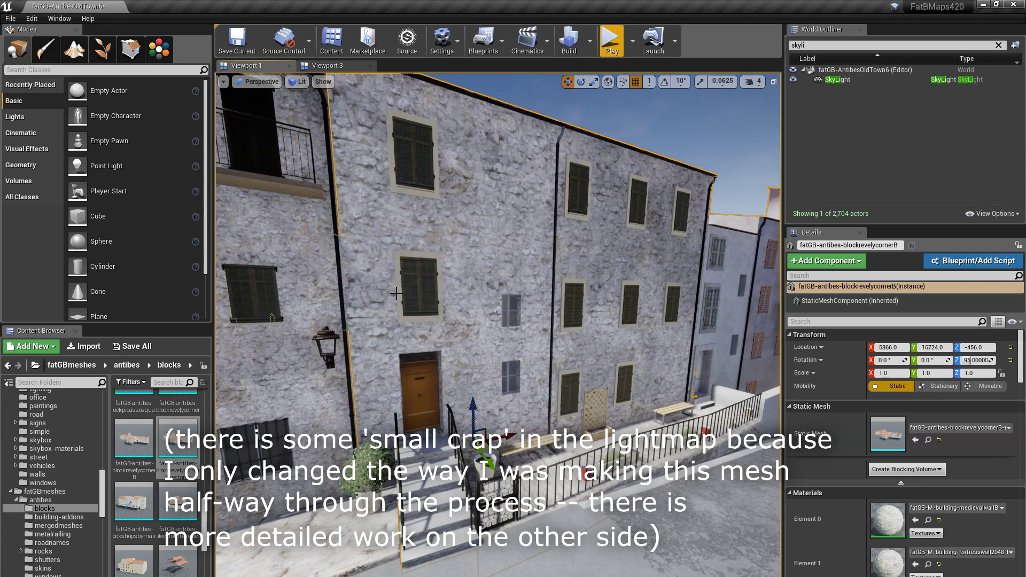
click(423, 288)
click(928, 440)
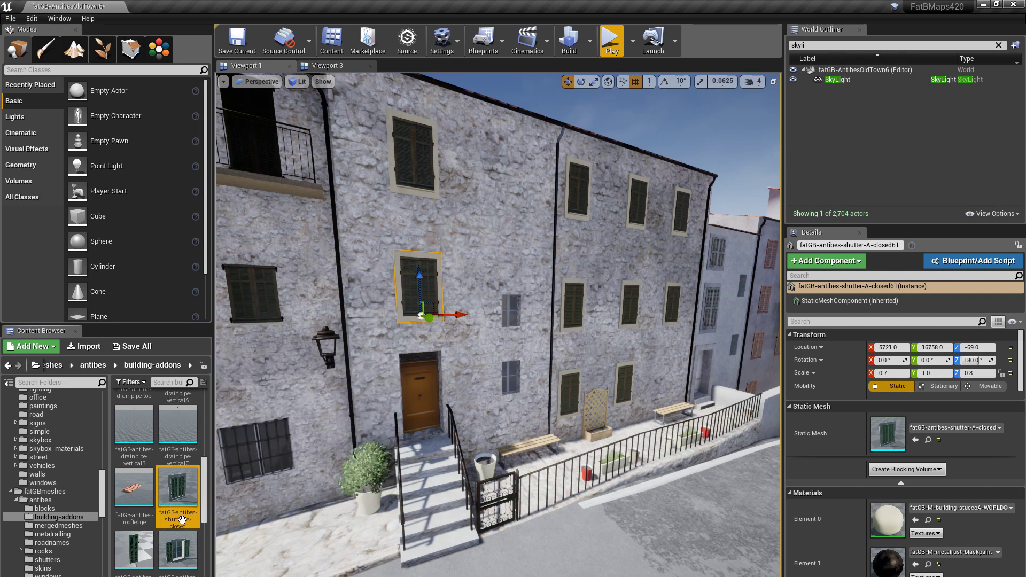
- View the row of shutters on the stone facade, and inspect the neighbouring cream corner block with its balconies
key(d)
right_drag(454, 376, 404, 363)
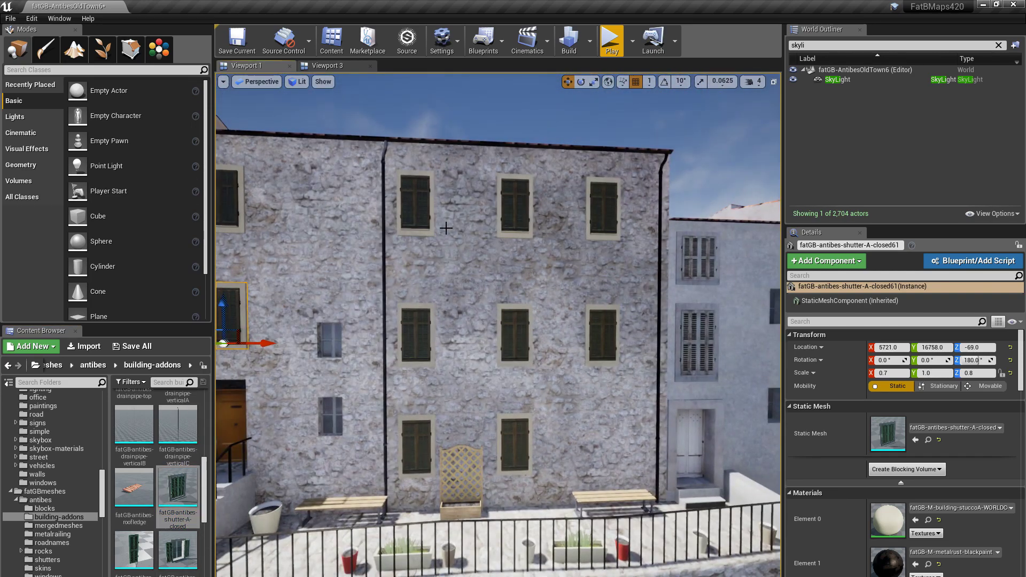
click(553, 201)
right_drag(516, 426, 449, 411)
key(w)
key(a)
key(w)
key(d)
key(s)
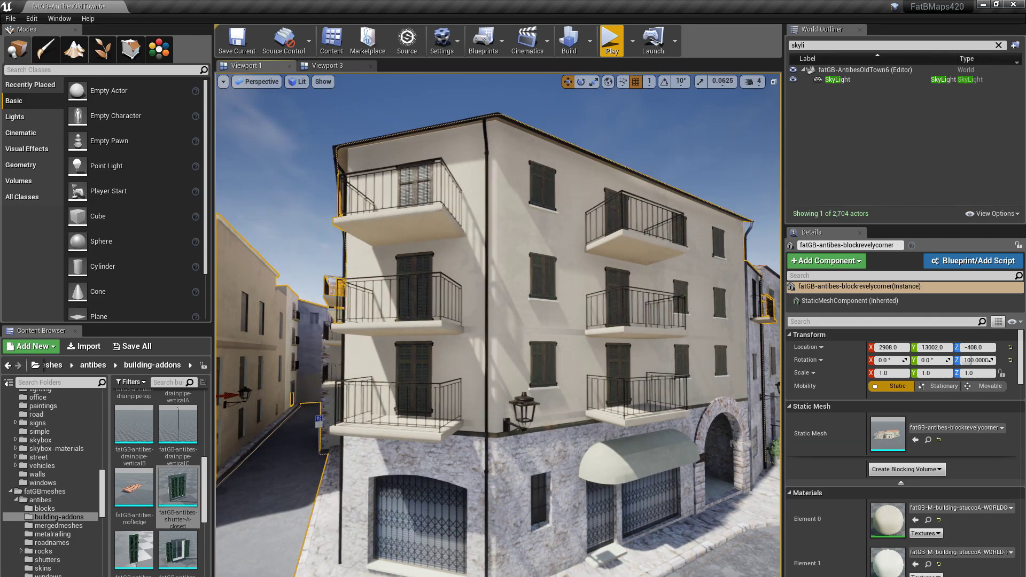
- Examine the balcony and drainpipe on the narrow stone facade, and view the white door beside the bench
right_drag(438, 422, 473, 416)
mouse_move(520, 249)
right_down()
mouse_move(503, 230)
mouse_move(507, 245)
right_up()
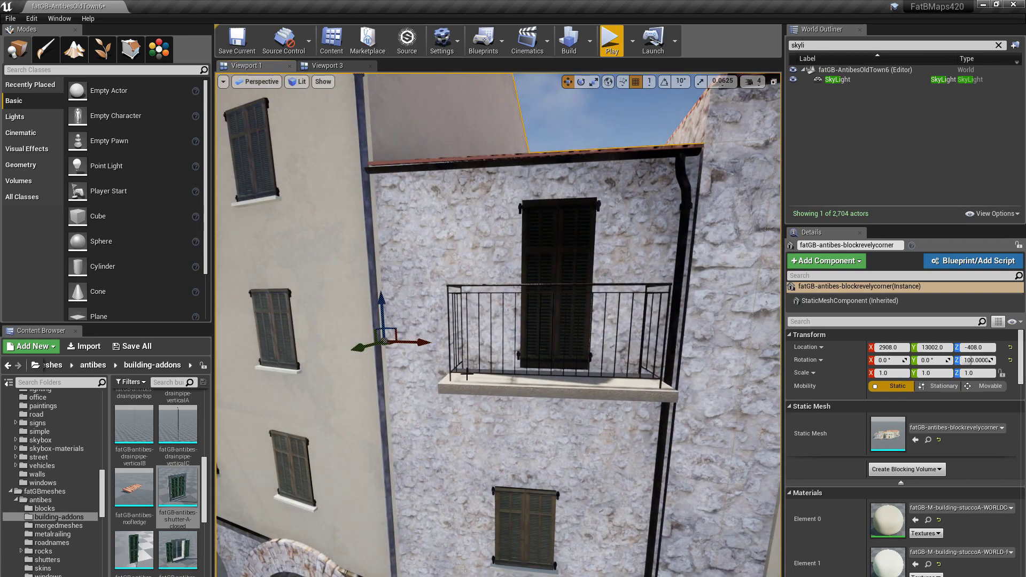
right_drag(508, 245, 497, 240)
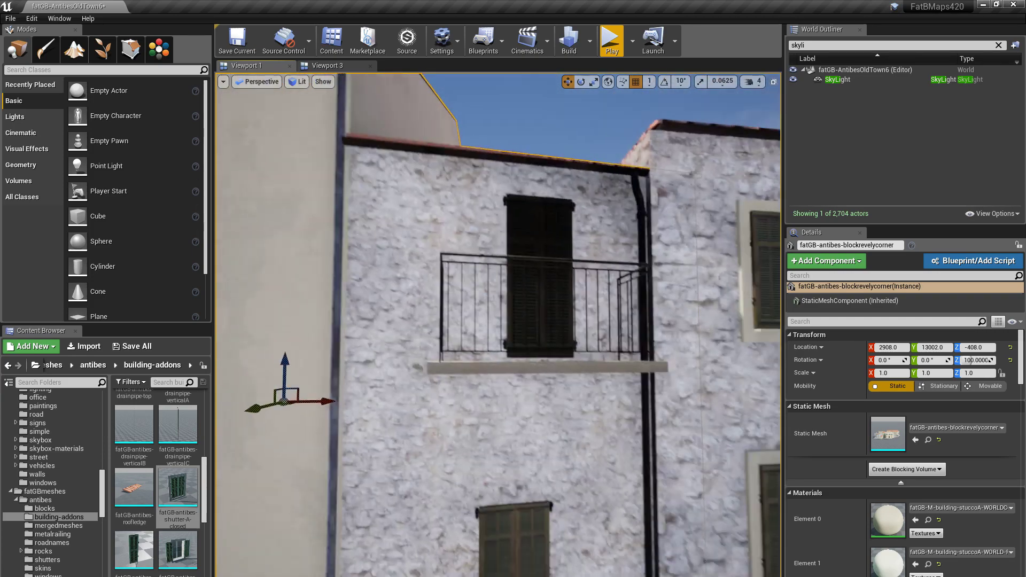
right_drag(498, 325, 428, 324)
right_drag(497, 278, 479, 386)
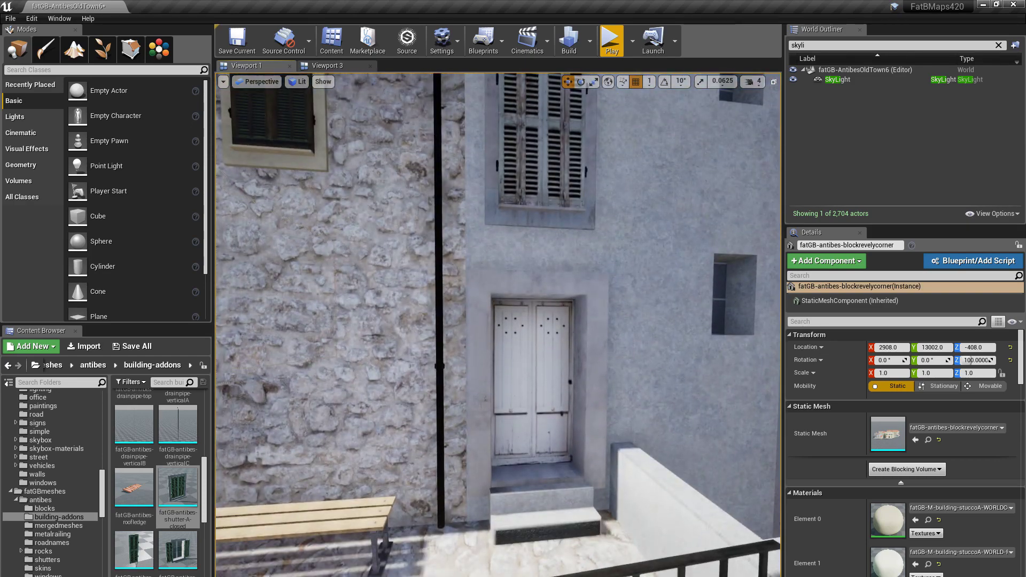
- Slide the white doorway piece along the wall out of its opening and move it back to X 6948
click(545, 493)
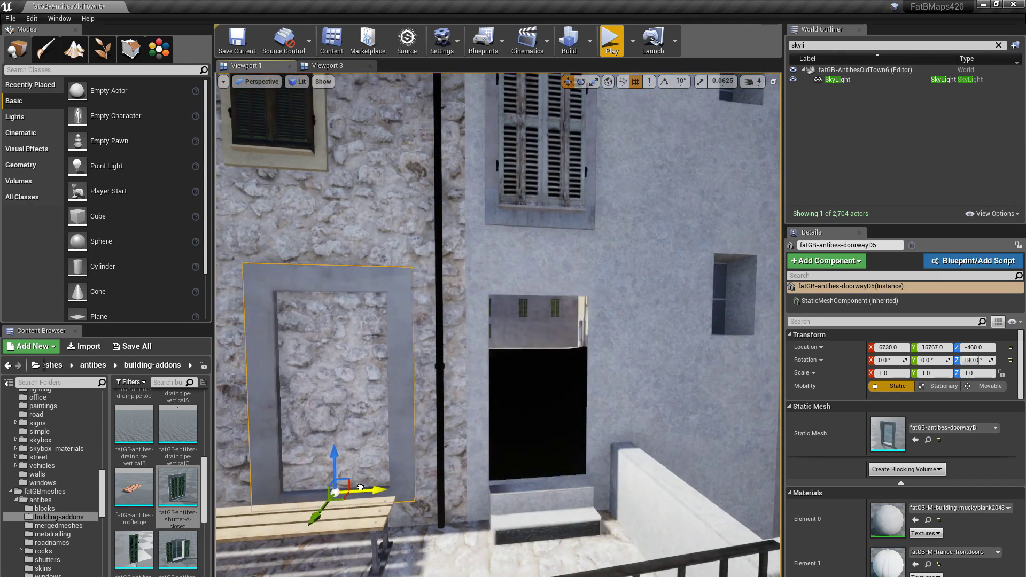
drag(358, 488, 368, 486)
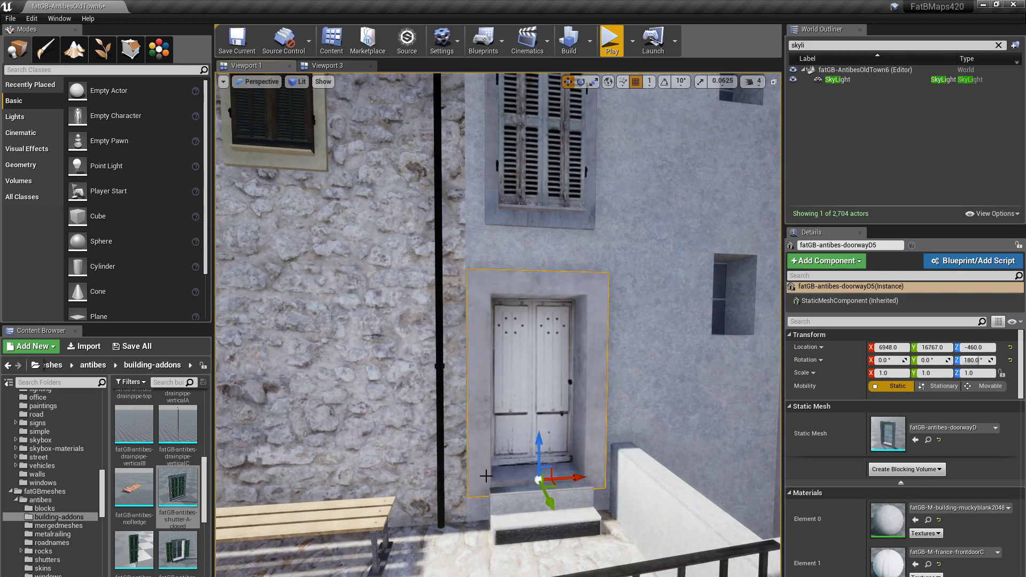
- Examine the white doorway's frame and door panels up close where they meet the wall
key(w)
right_drag(486, 477, 526, 430)
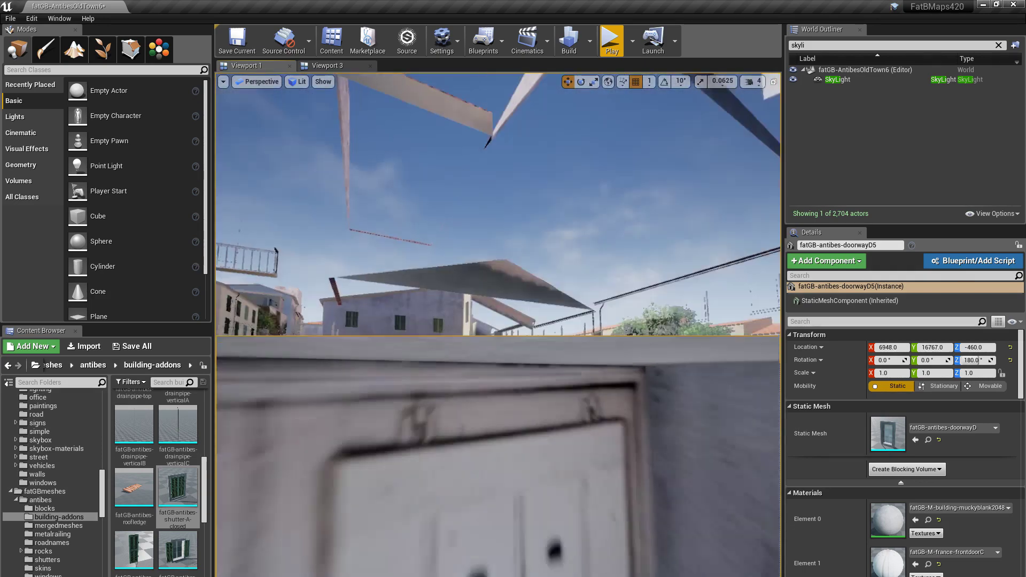
key(s)
right_drag(321, 401, 311, 434)
key(w)
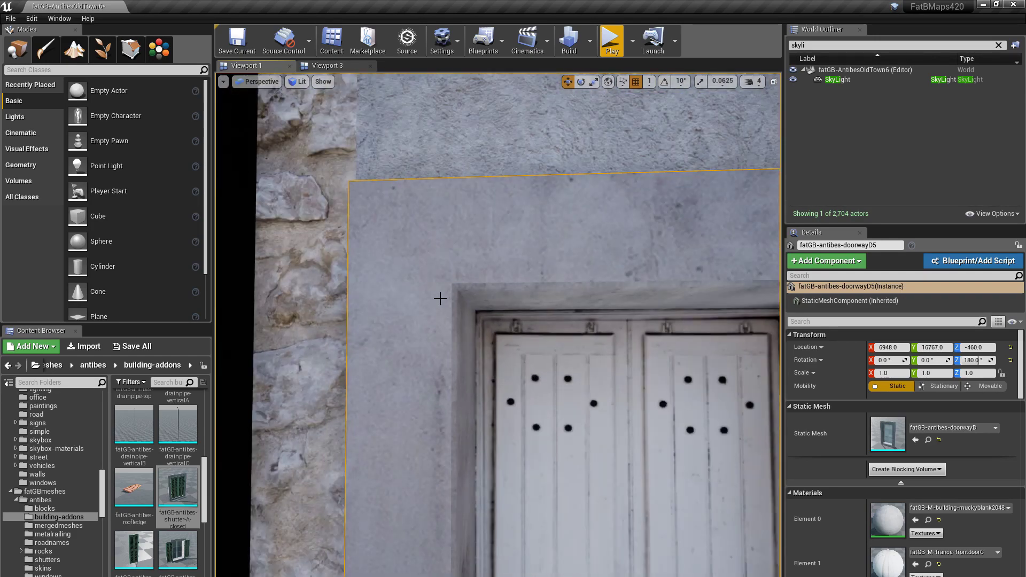
right_drag(434, 317, 427, 322)
- Check which pieces form the doorstep and the white door, focus on the doorway, and look around the surrounding street
click(573, 430)
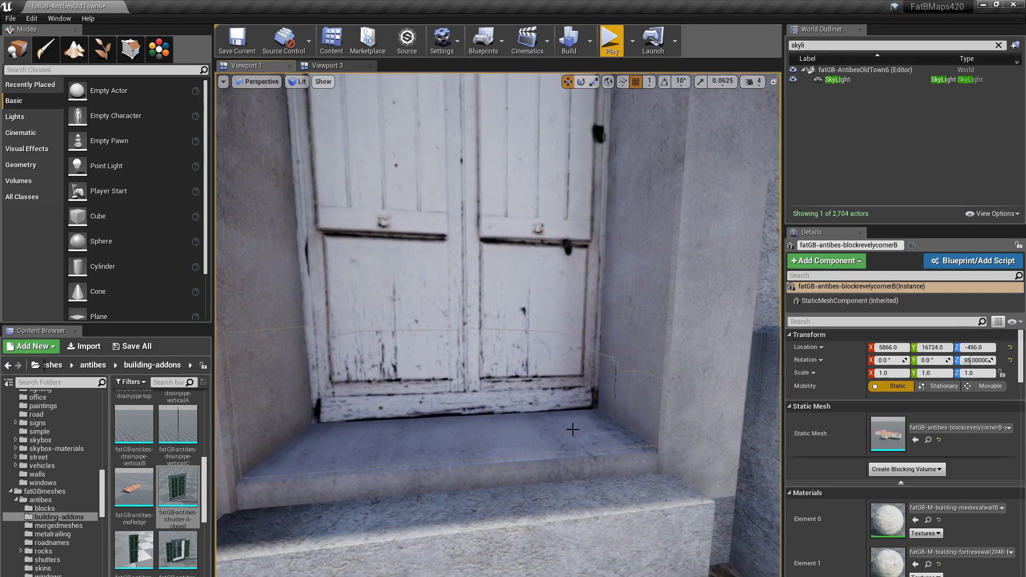
click(521, 358)
key(f)
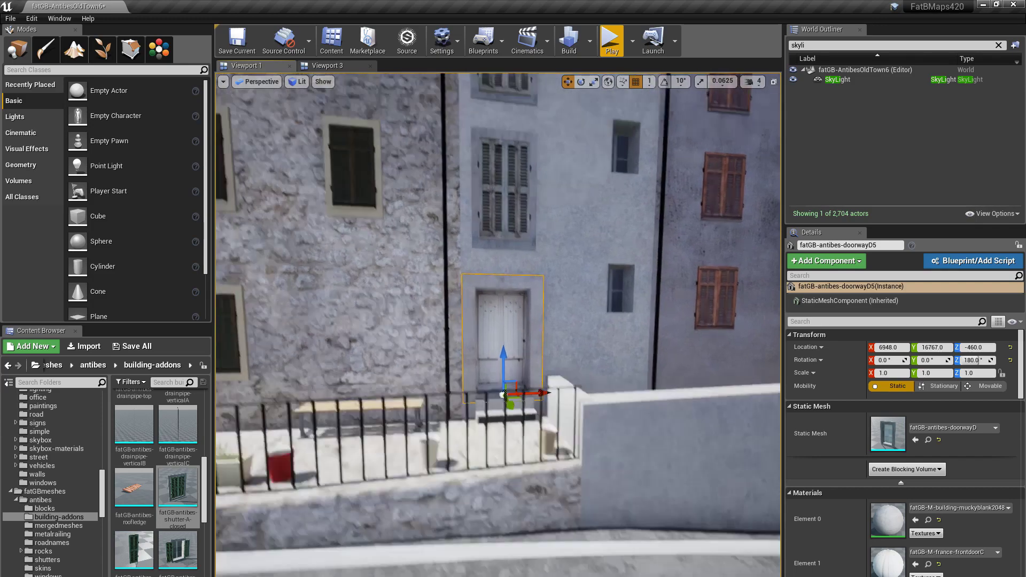
right_drag(521, 358, 454, 353)
alt+drag(342, 328, 257, 333)
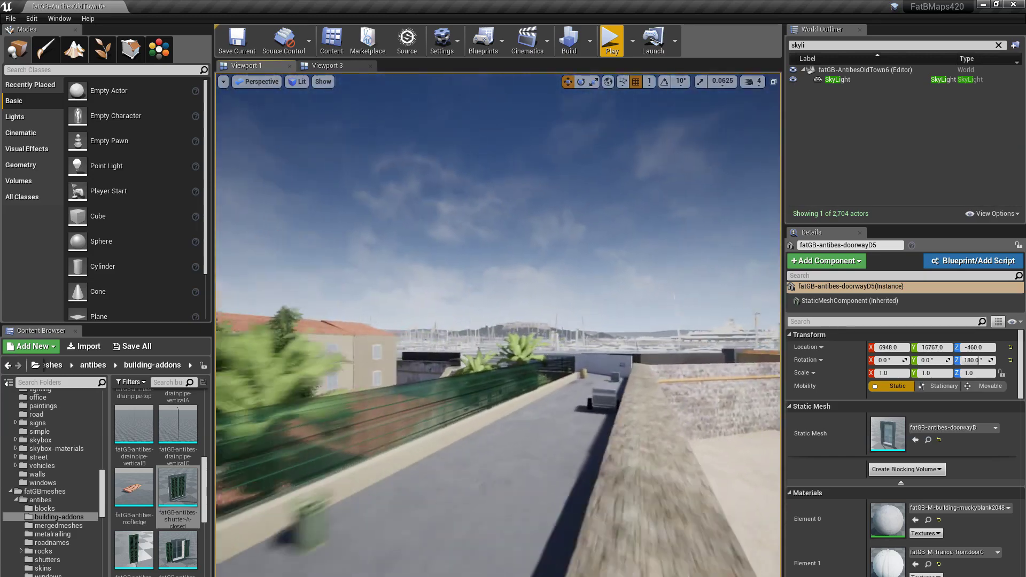